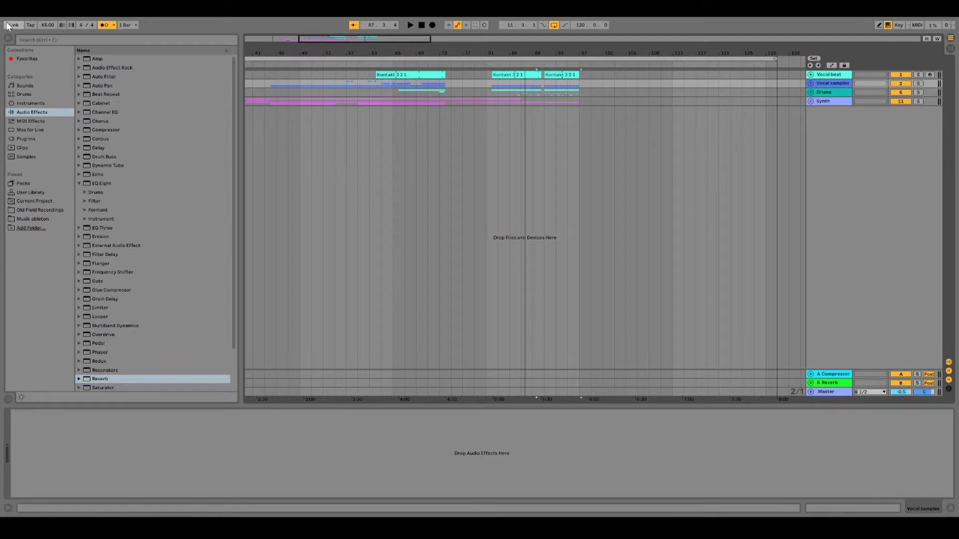
Add a Drum Rack on a new MIDI track below the Synth track
click(28, 104)
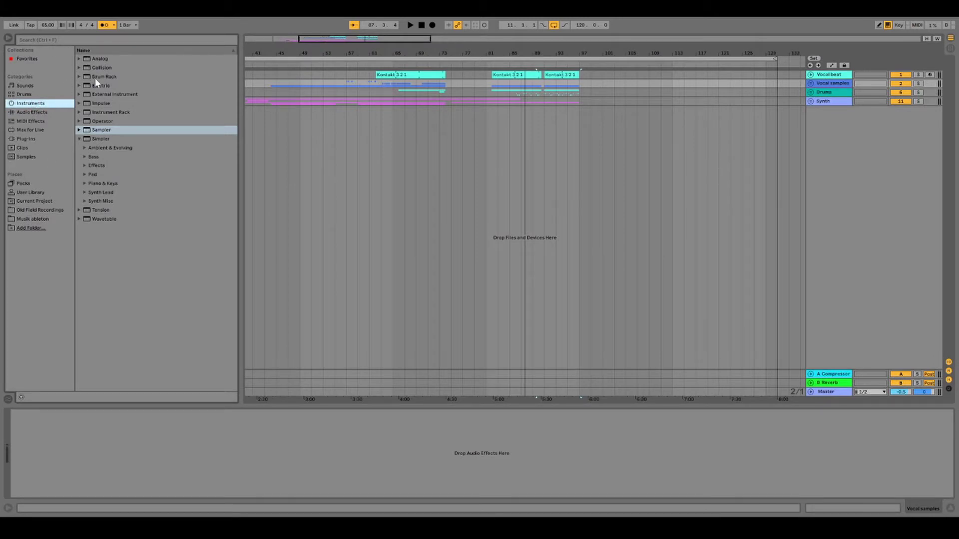
drag(97, 77, 879, 116)
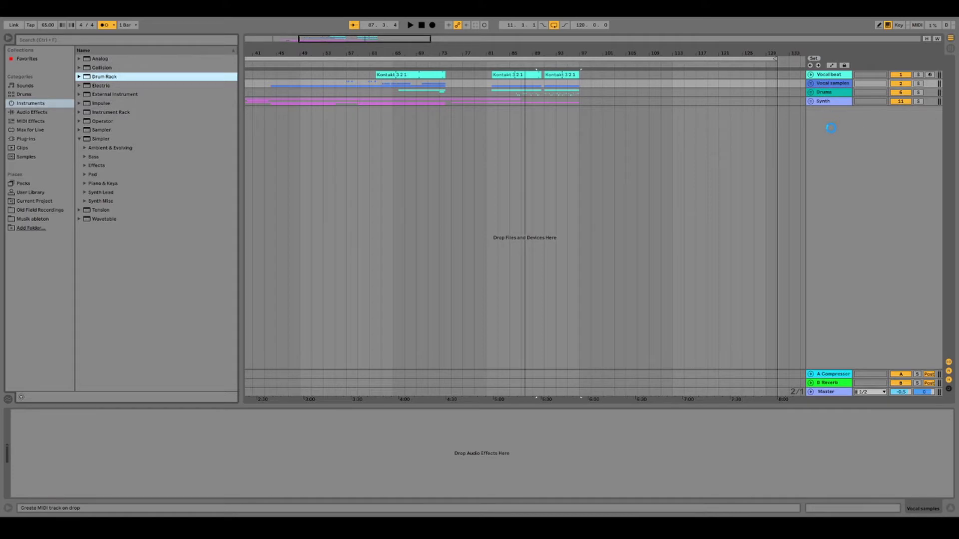
drag(831, 128, 831, 129)
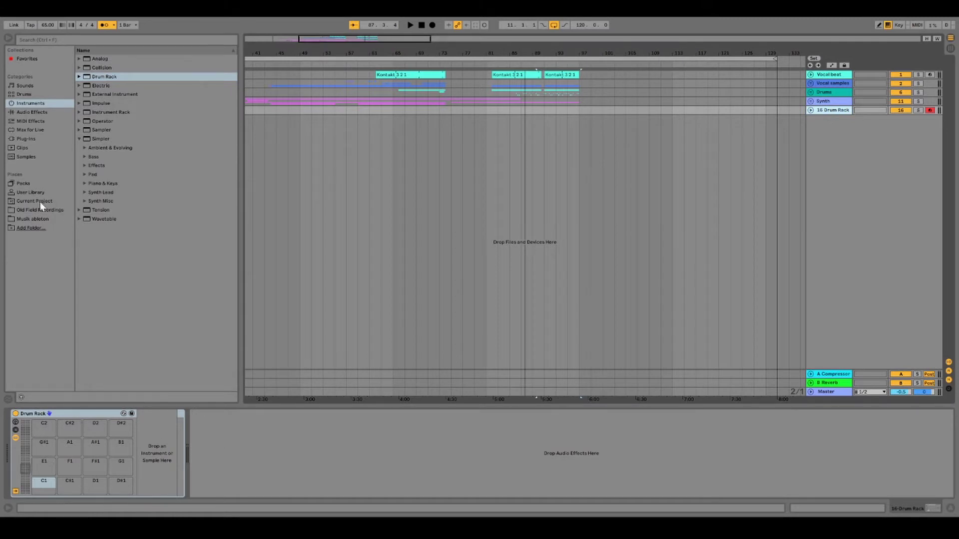
Load Bark.WAV from Old Field Recordings onto pad E1 and Twigs.WAV onto pad F1, and audition the Twigs pad
click(15, 210)
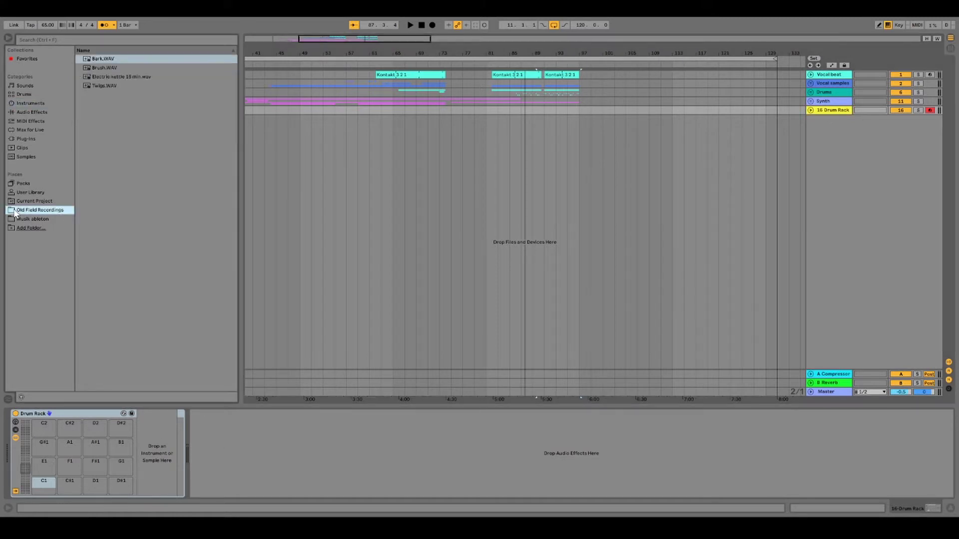
click(100, 59)
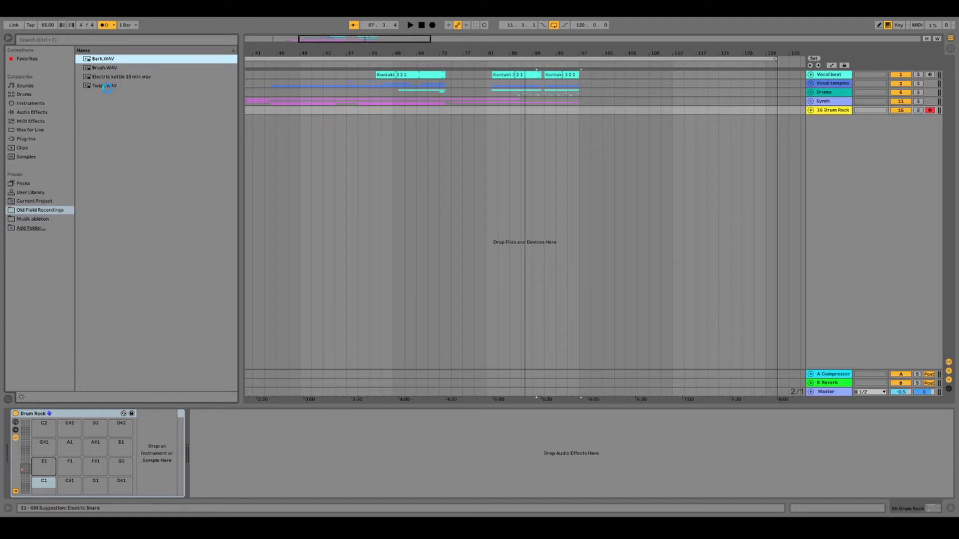
click(106, 88)
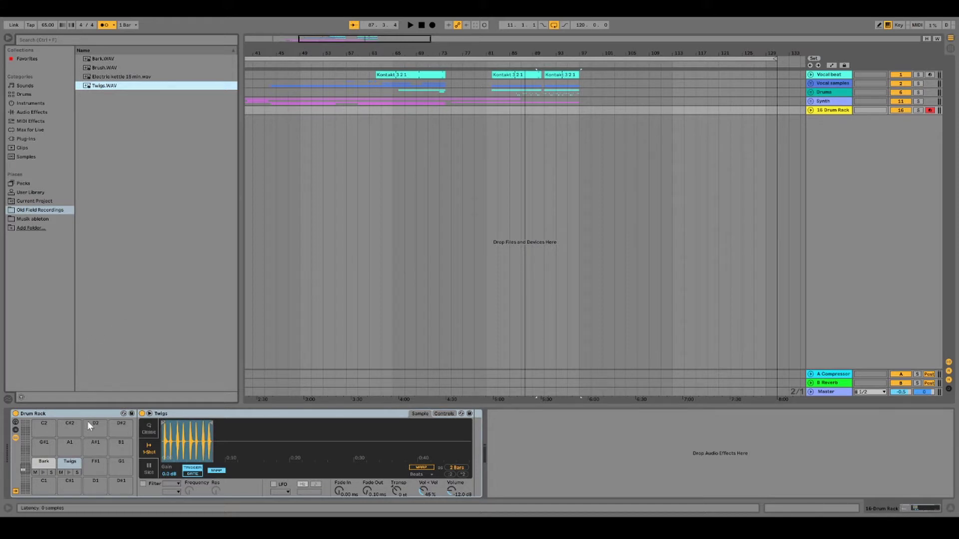
click(70, 473)
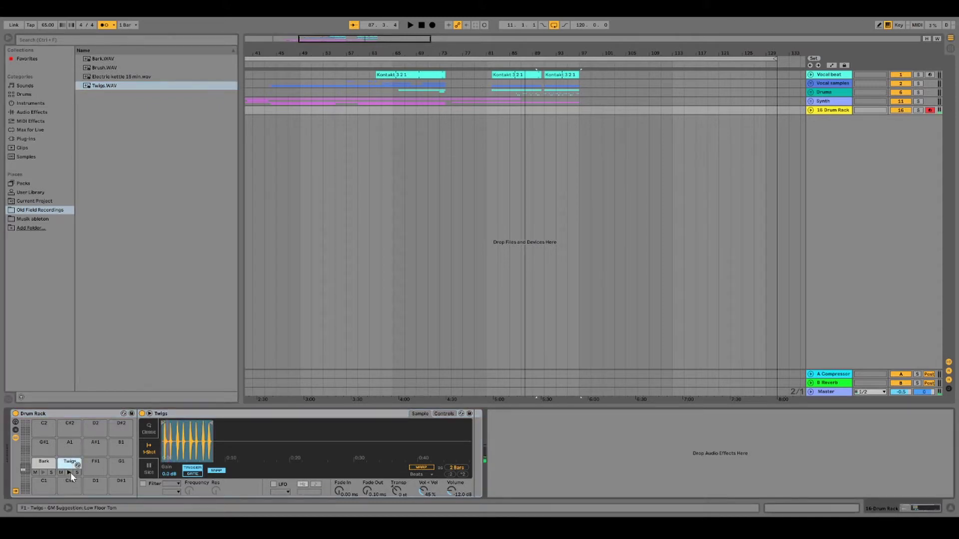
Trim the Bark sample to the short burst just before 0:12 and audition its pad
click(44, 465)
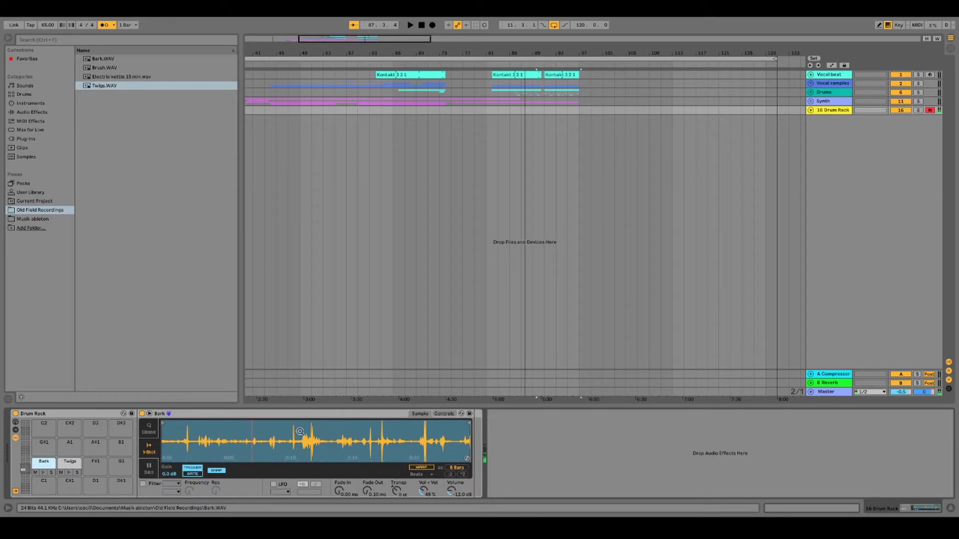
drag(169, 425, 305, 429)
drag(470, 423, 312, 424)
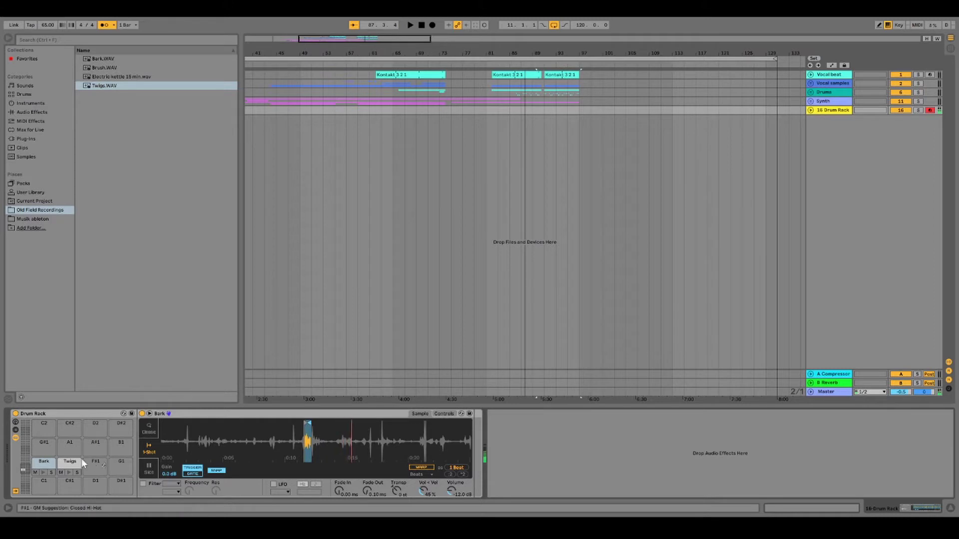
click(44, 472)
click(43, 472)
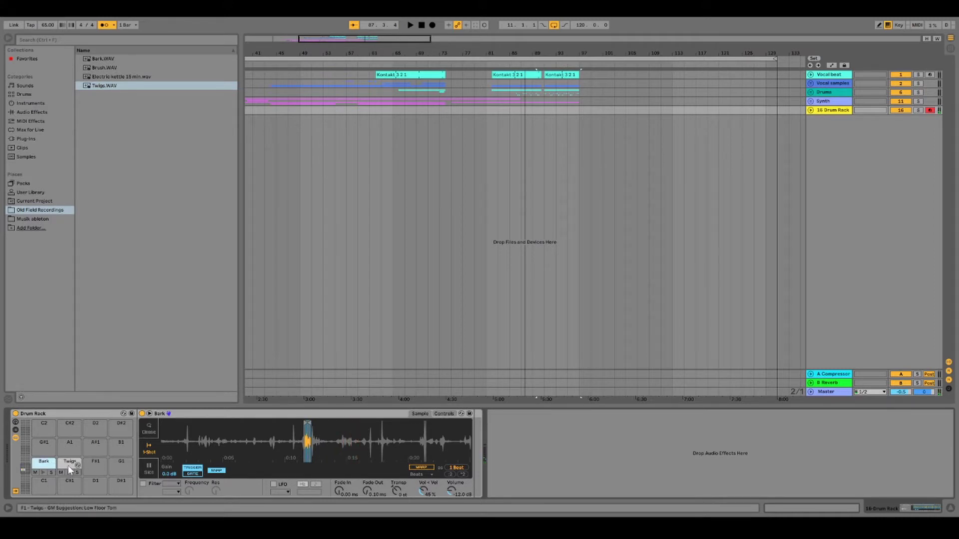
Trim the Twigs sample to its fourth hit, audition the pad and fine-tune the start marker to the hit's attack
click(68, 463)
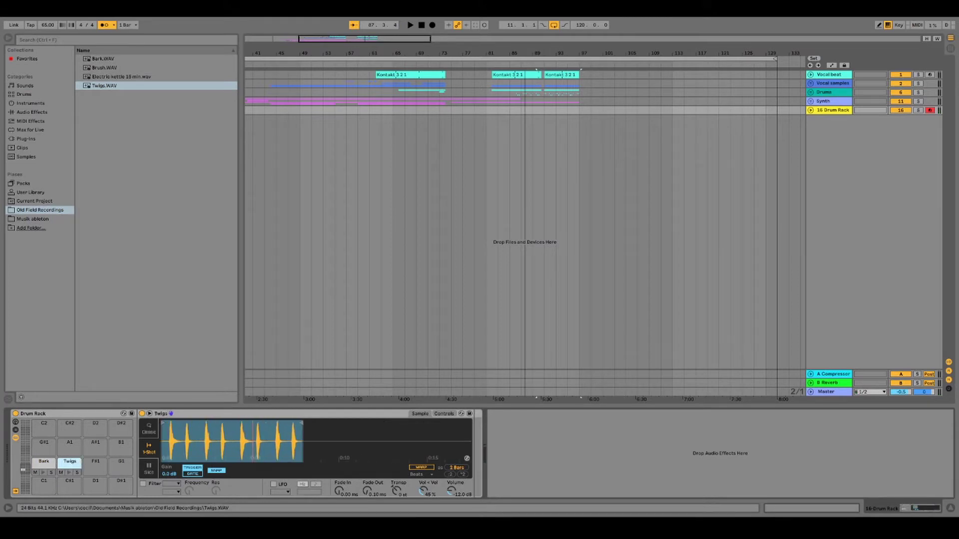
click(70, 472)
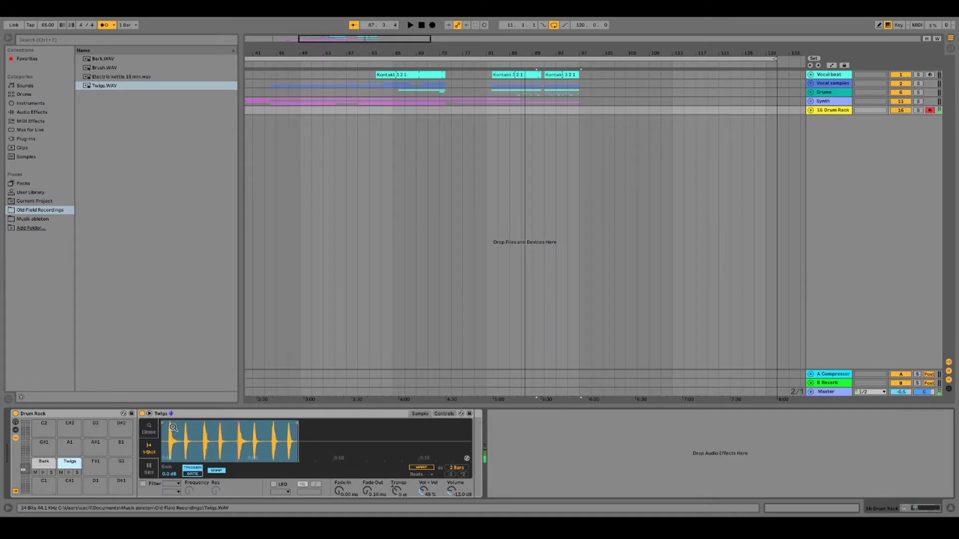
drag(163, 423, 220, 422)
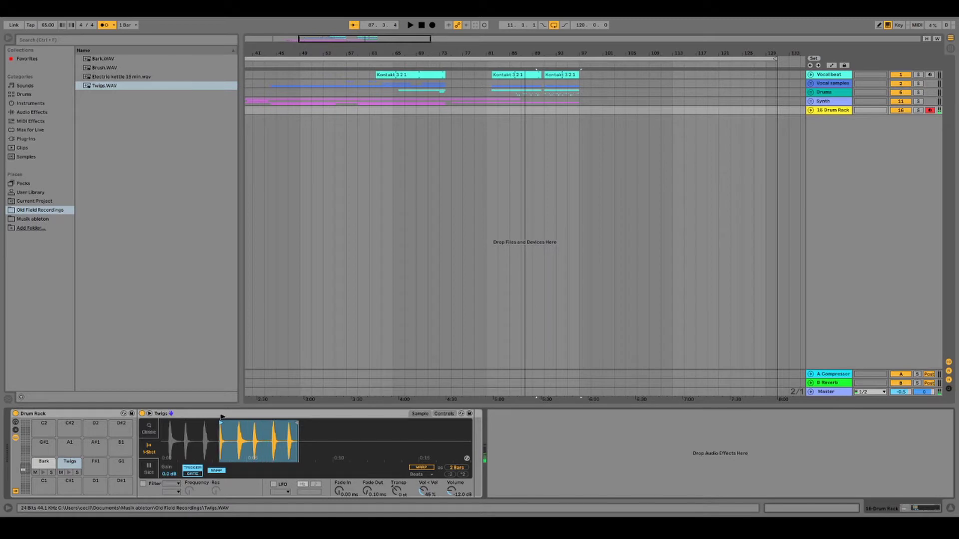
drag(295, 423, 224, 423)
click(68, 472)
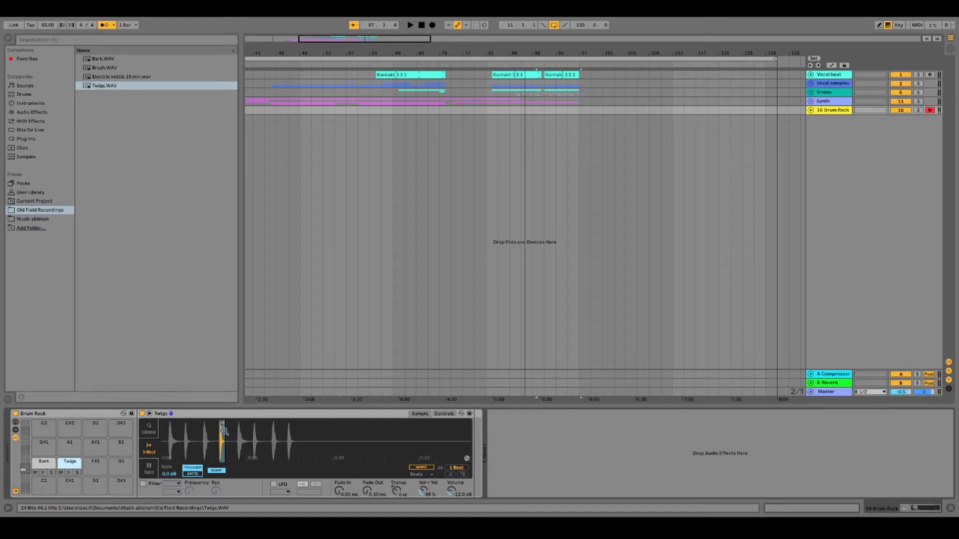
mouse_move(220, 431)
mouse_down()
mouse_move(220, 447)
mouse_move(220, 428)
mouse_up()
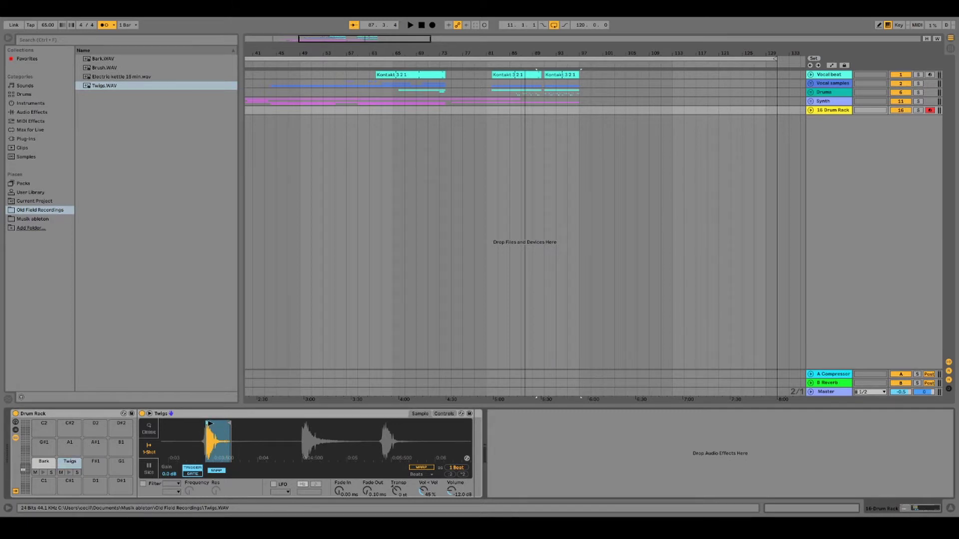
drag(208, 423, 210, 423)
Examine the trimmed region of the Bark sample up close and return to the Twigs sample
click(52, 460)
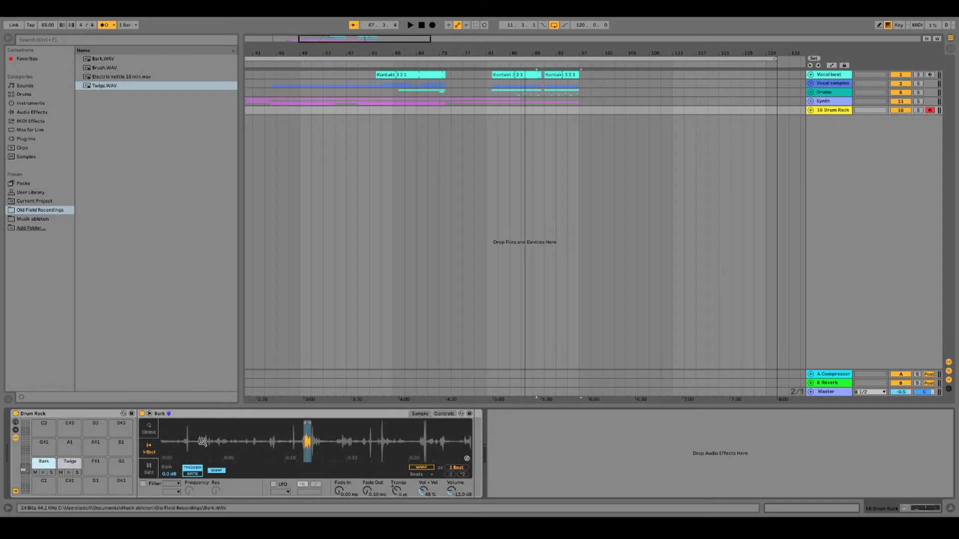
scroll(287, 441, up, 3)
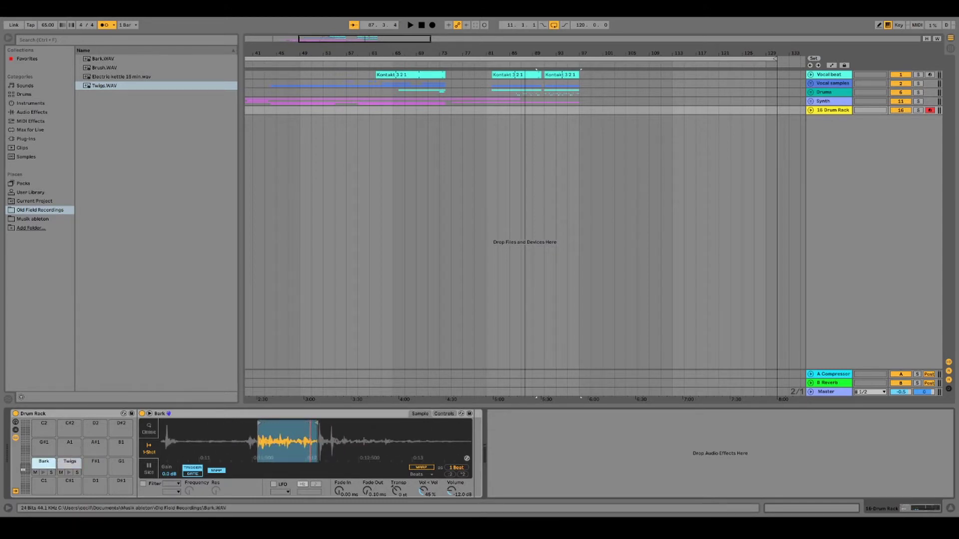
scroll(288, 441, down, 3)
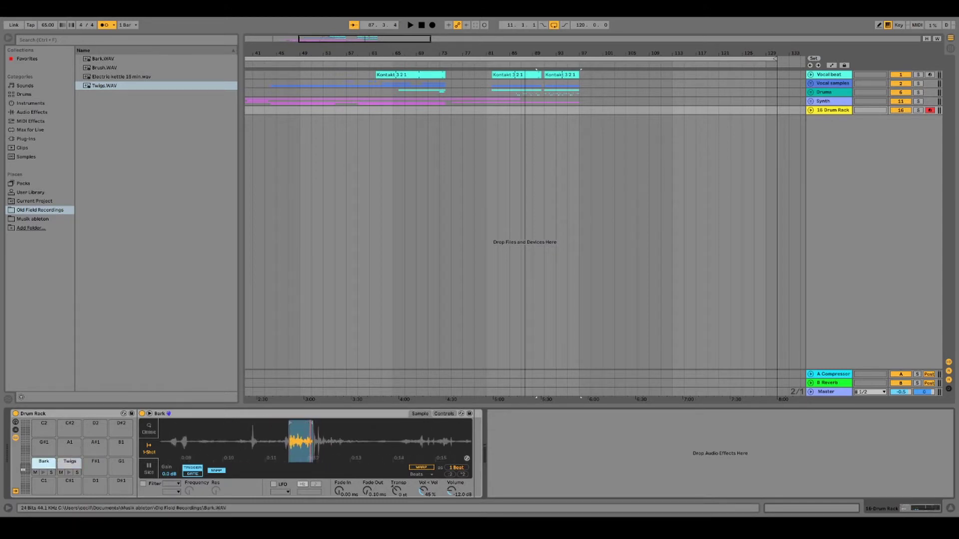
click(71, 465)
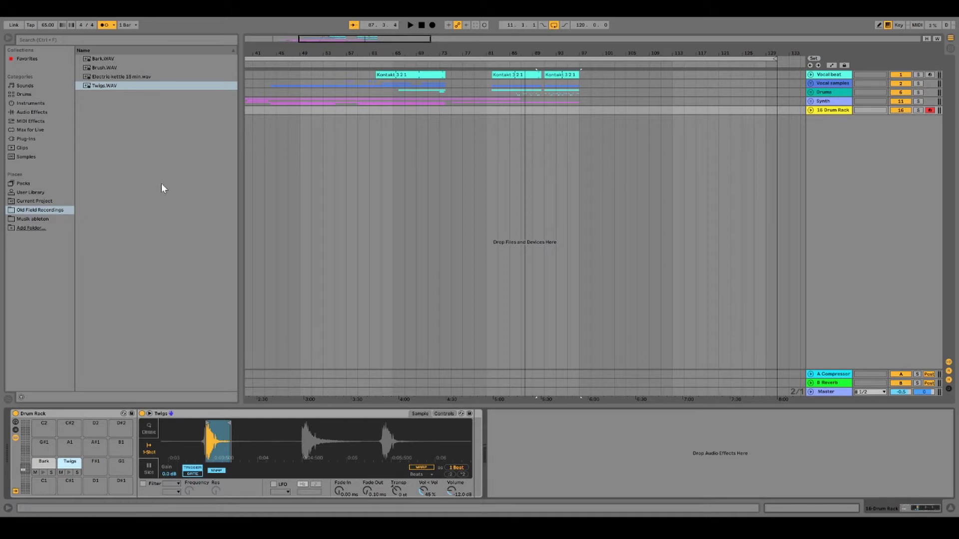
Place "Electric kettle 15 min.wav" on a new audio track at bar 43 and shorten the clip to end at bar 65
click(91, 76)
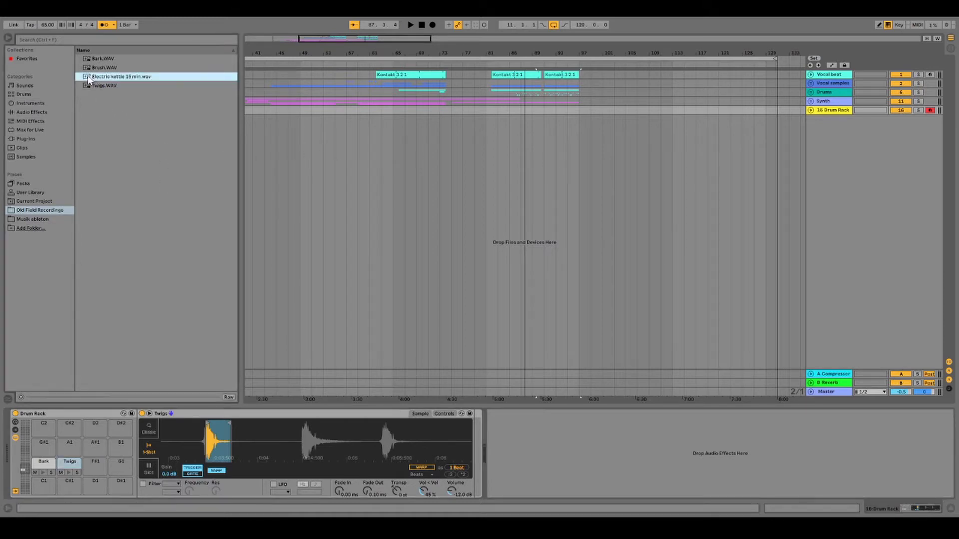
drag(91, 77, 265, 122)
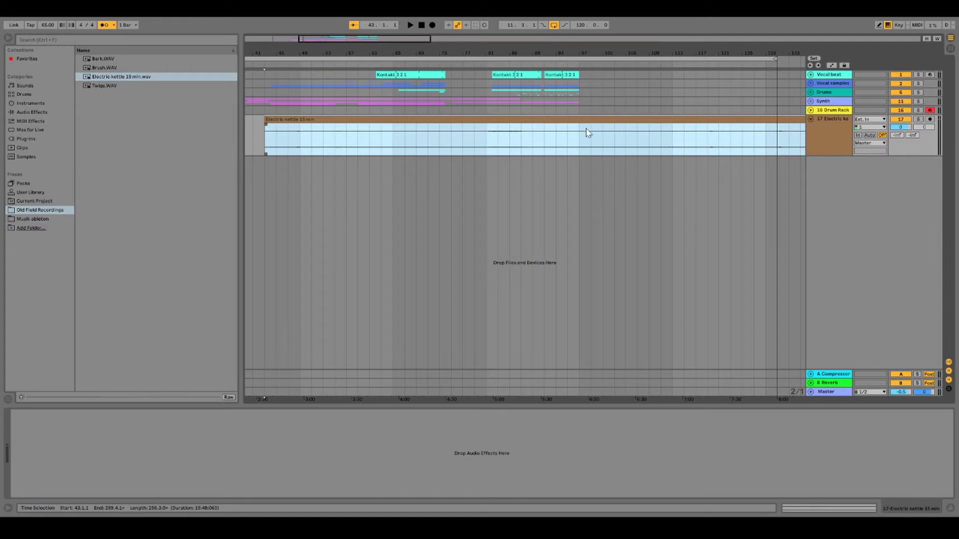
drag(347, 38, 334, 133)
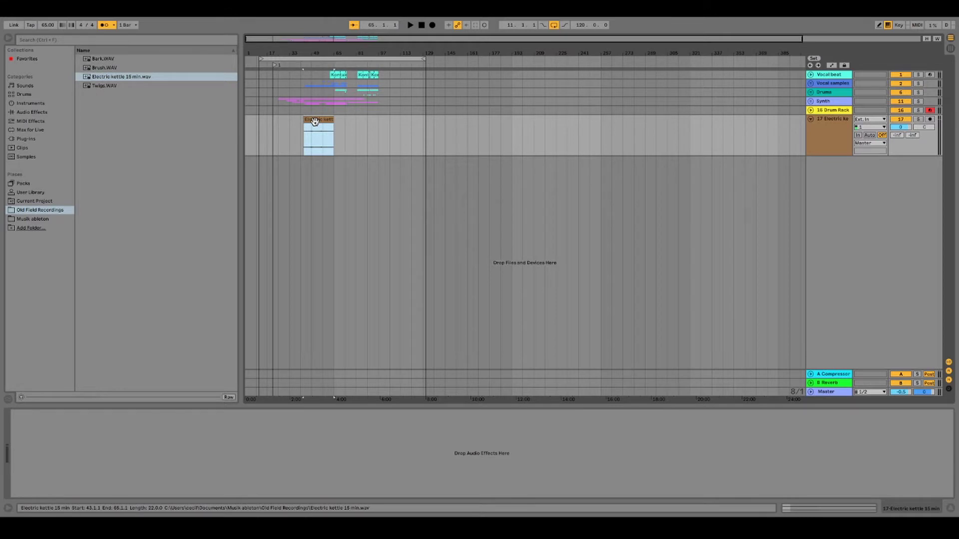
Slice the Electric kettle clip to a new MIDI track, one slice per transient with the Built-in preset
right_click(315, 121)
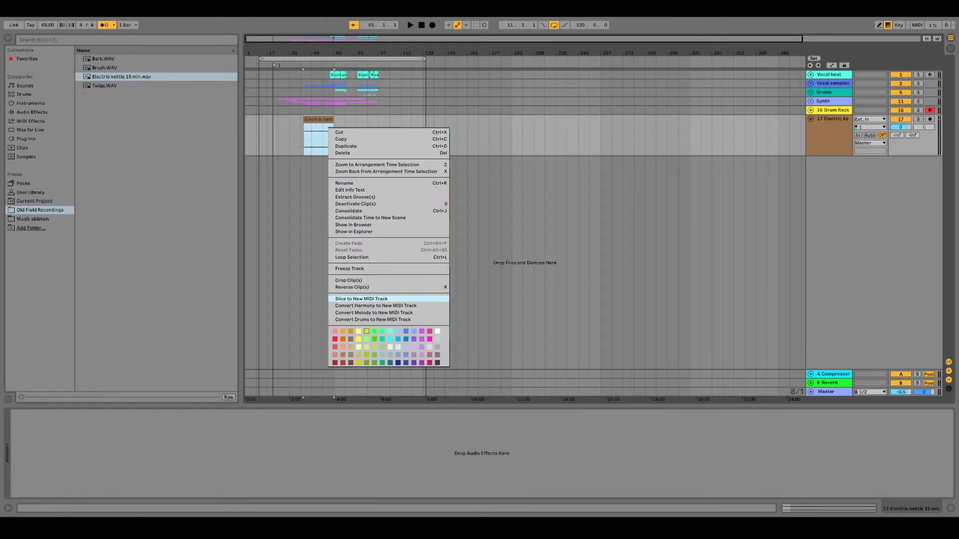
click(343, 299)
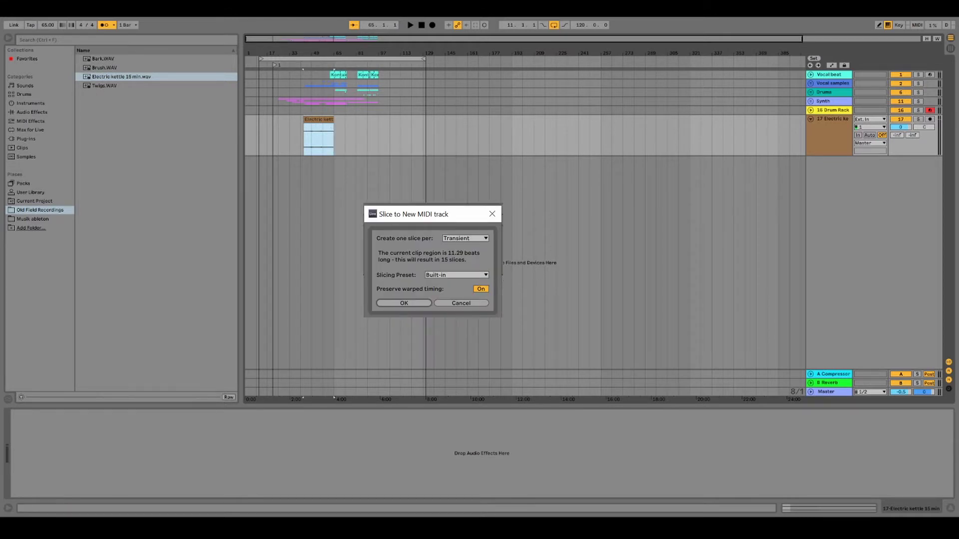
click(455, 303)
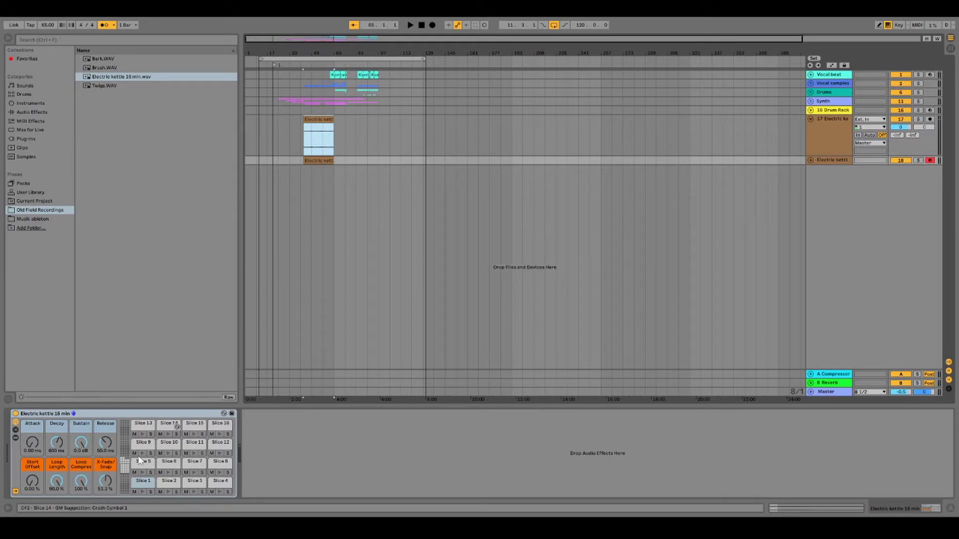
Audition several Electric kettle slice pads and look through the rack's higher pad banks
click(152, 475)
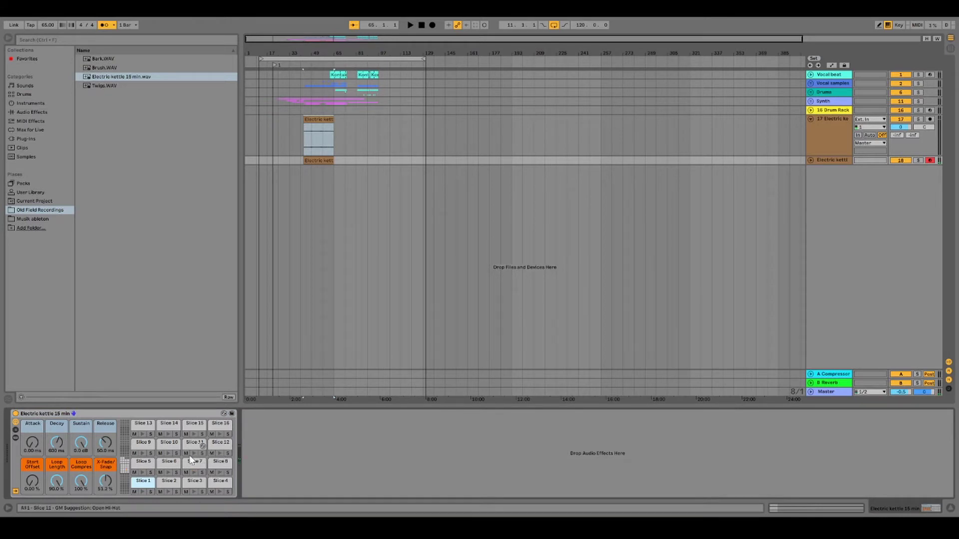
click(169, 454)
click(124, 468)
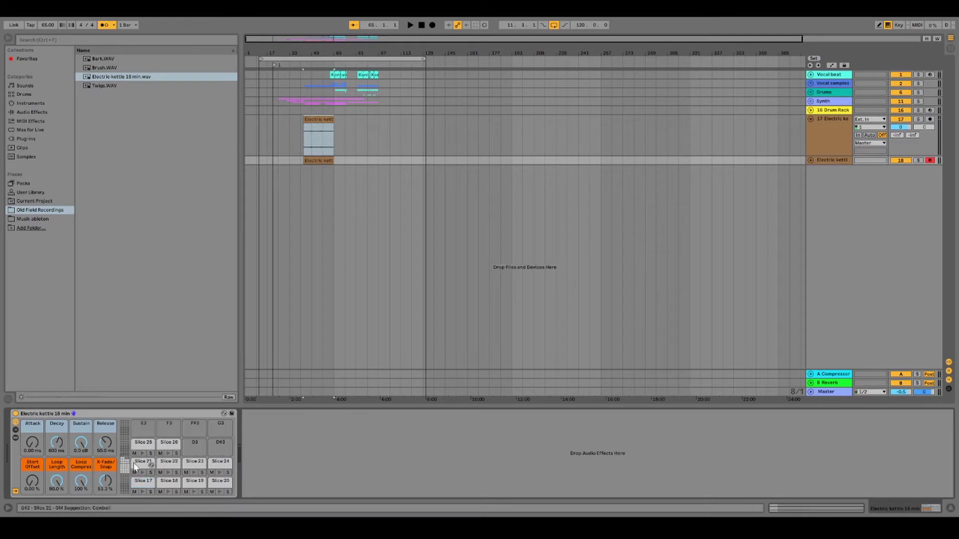
click(124, 477)
click(142, 482)
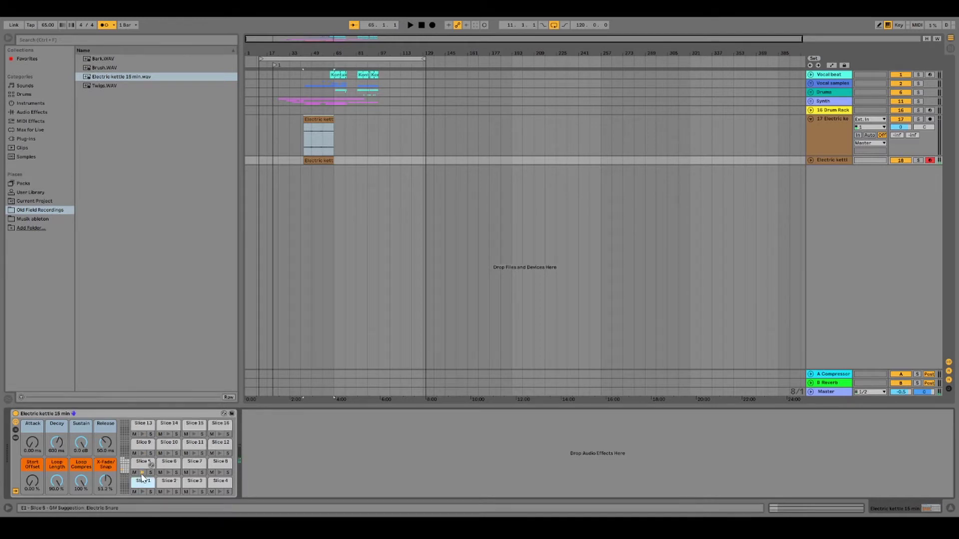
click(168, 472)
click(194, 472)
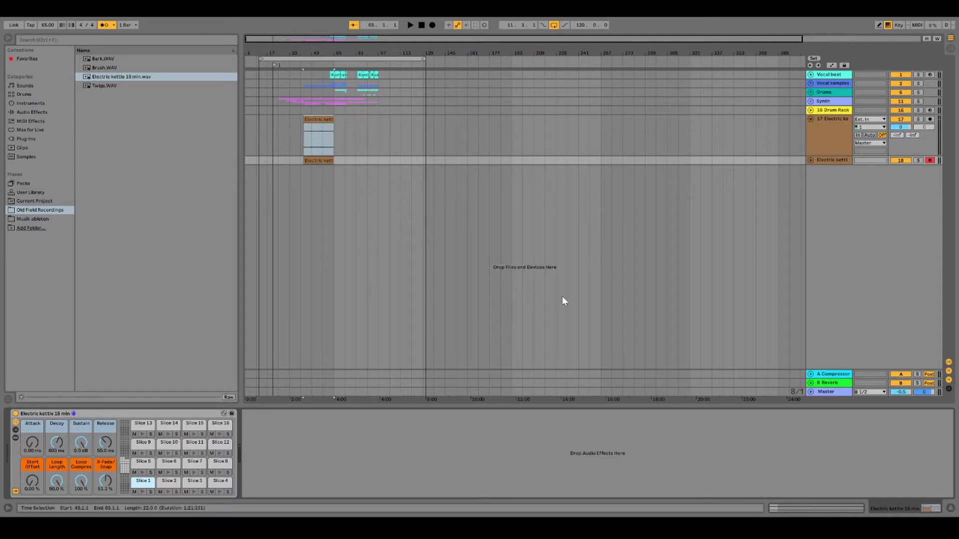
Show the 16 Drum Rack track's devices and its Bark pad sample
click(833, 110)
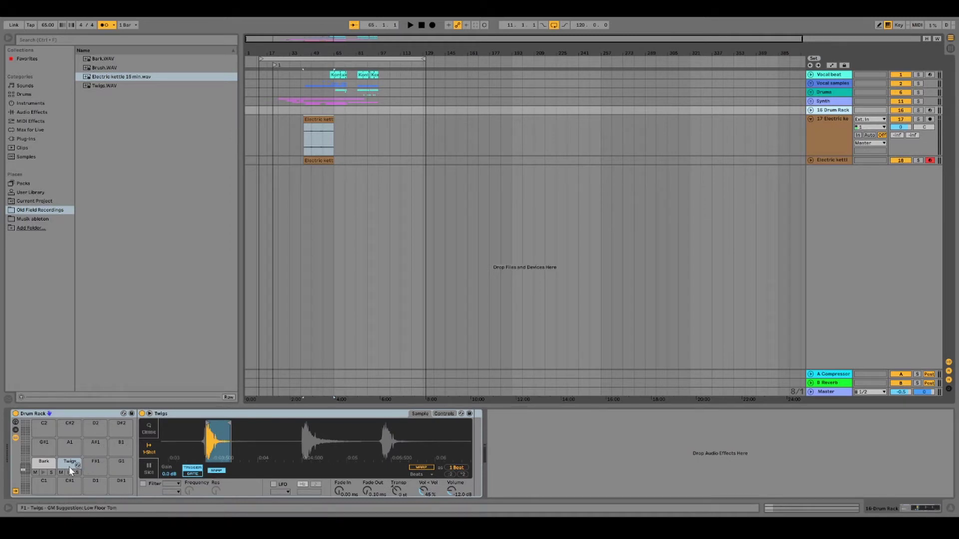
click(44, 465)
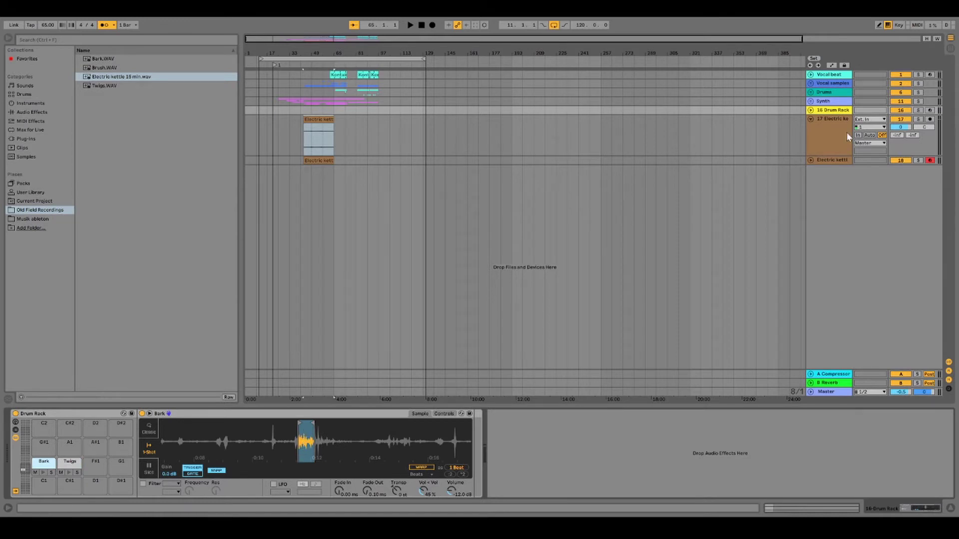
Open Slice 1 of the sliced Electric kettle track and move its sample start marker slightly later
click(828, 161)
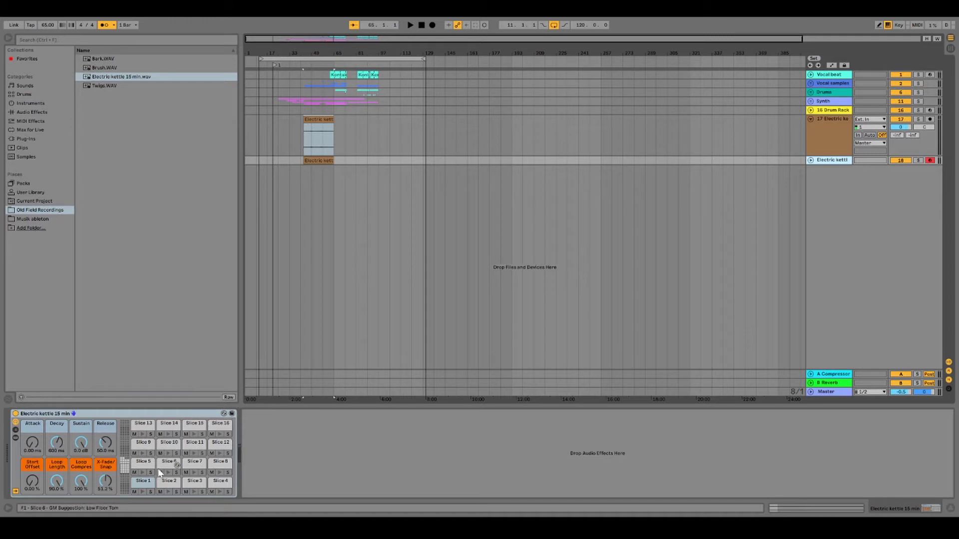
click(145, 481)
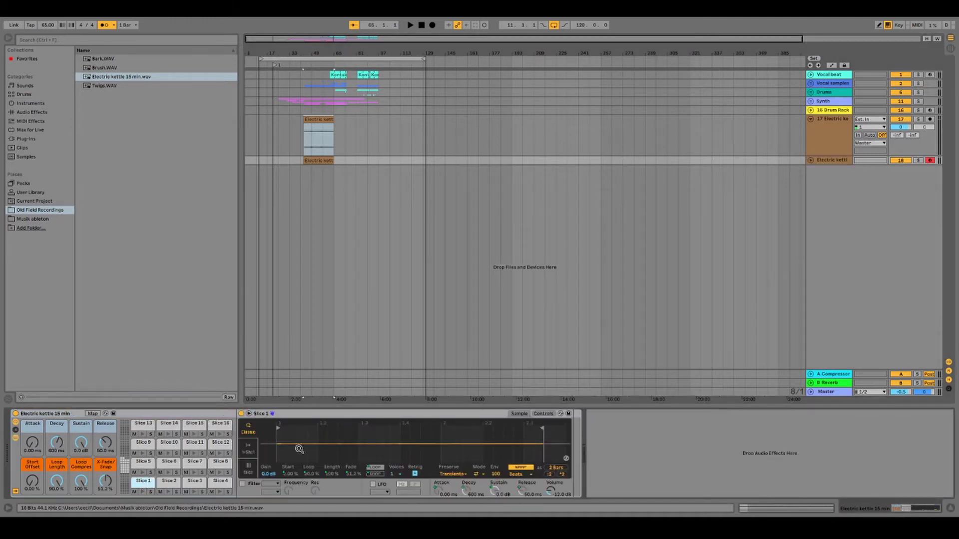
mouse_move(278, 429)
mouse_down()
mouse_move(458, 439)
mouse_move(278, 440)
mouse_move(287, 439)
mouse_up()
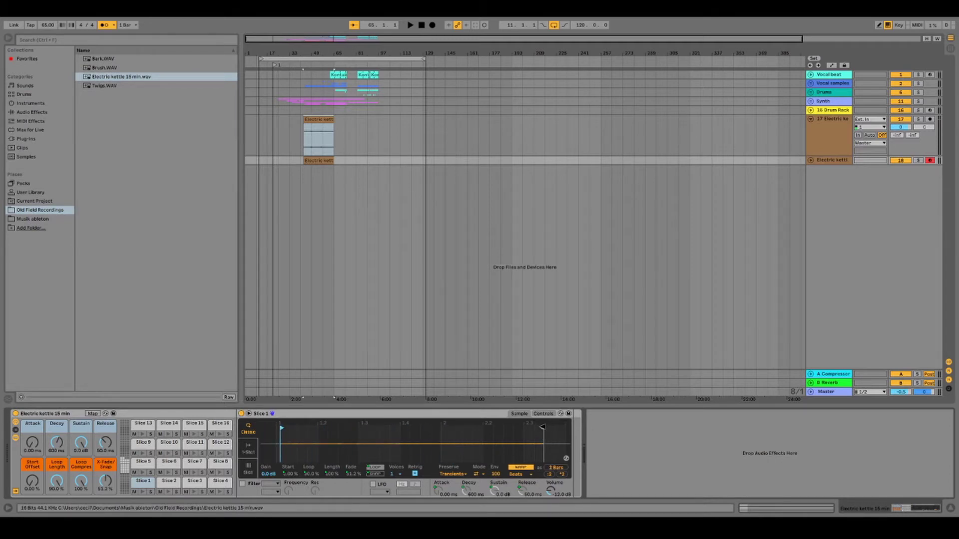
click(542, 427)
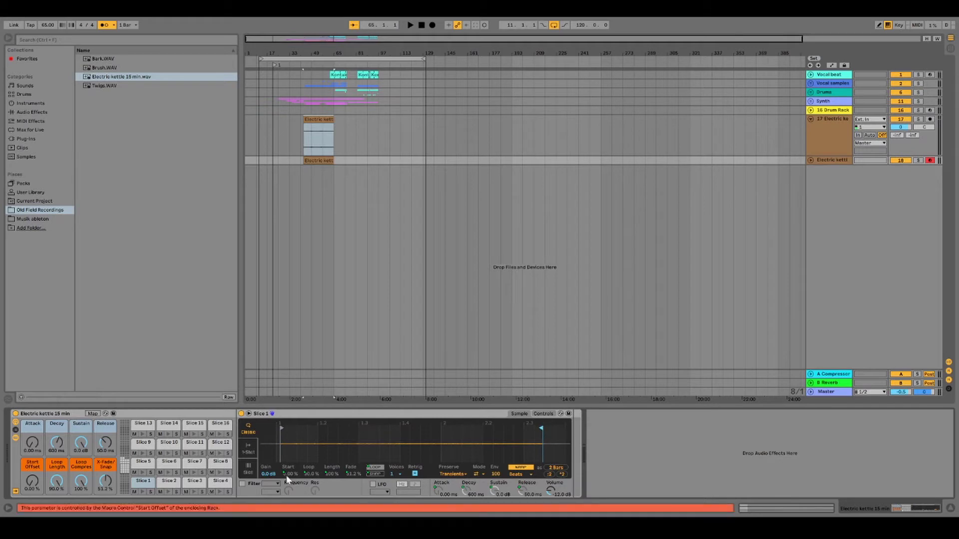
Audition Slices 5, 6, 8 and 9 of the sliced Electric kettle rack
click(146, 467)
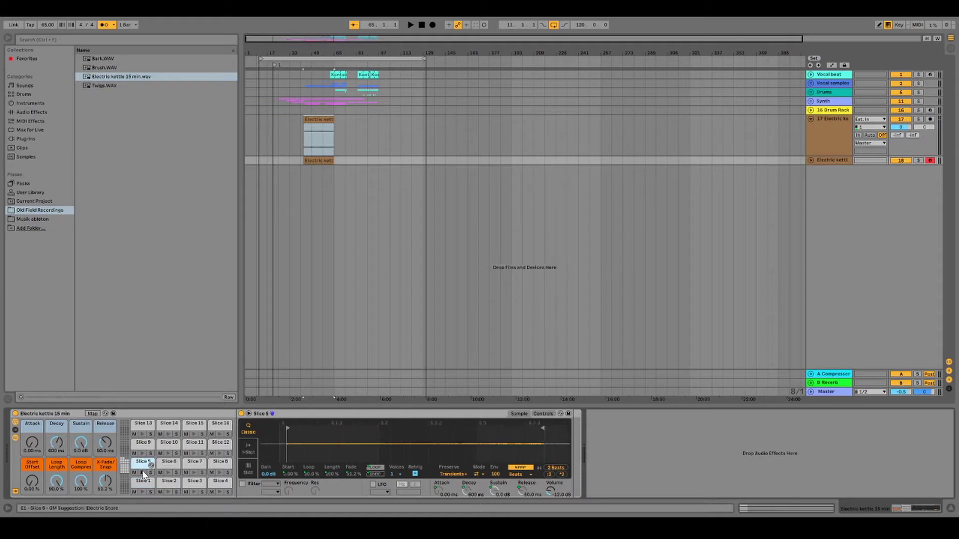
click(169, 472)
click(220, 473)
click(142, 453)
Delete the original 17 Electric kettle audio track, keeping the sliced MIDI track
click(827, 131)
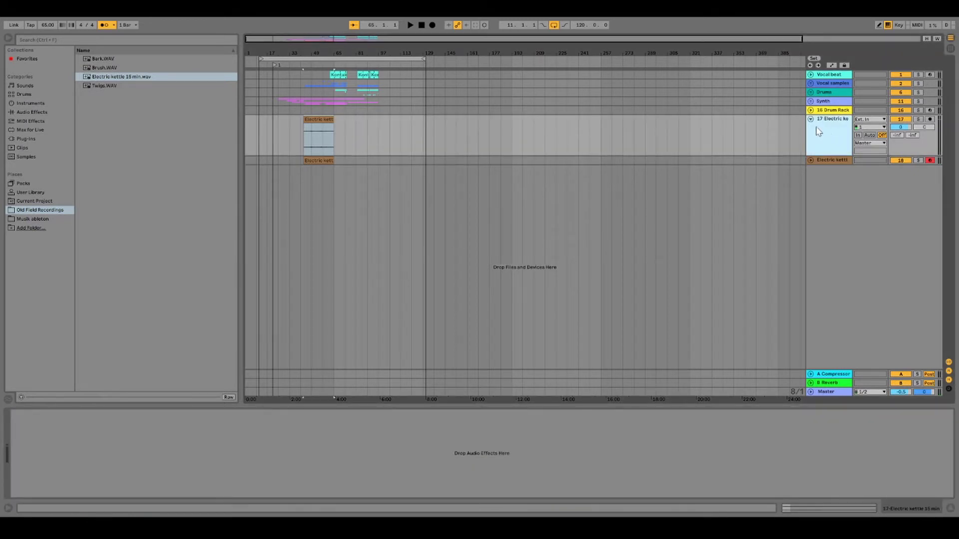
key(Delete)
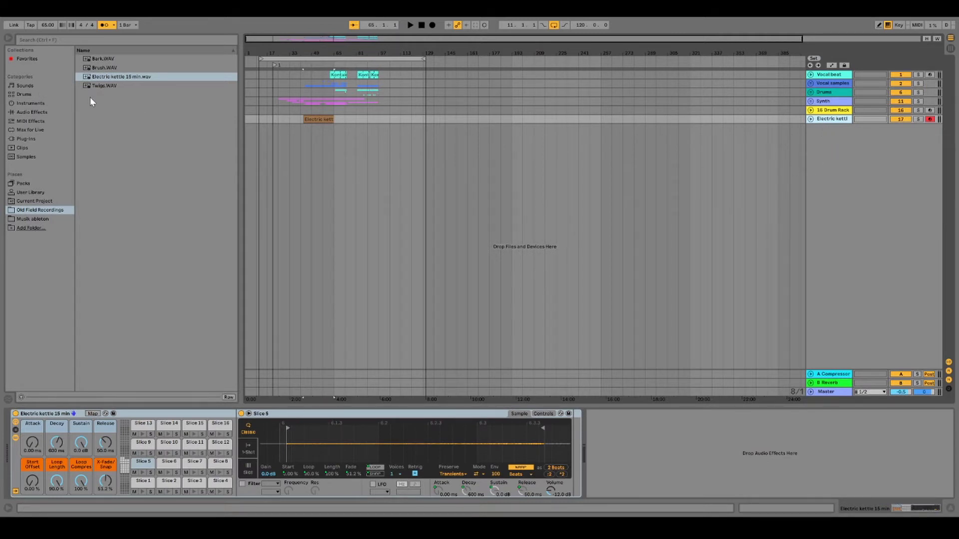
Add a Sampler on a new MIDI track and load Brush.WAV from Old Field Recordings into it
click(25, 104)
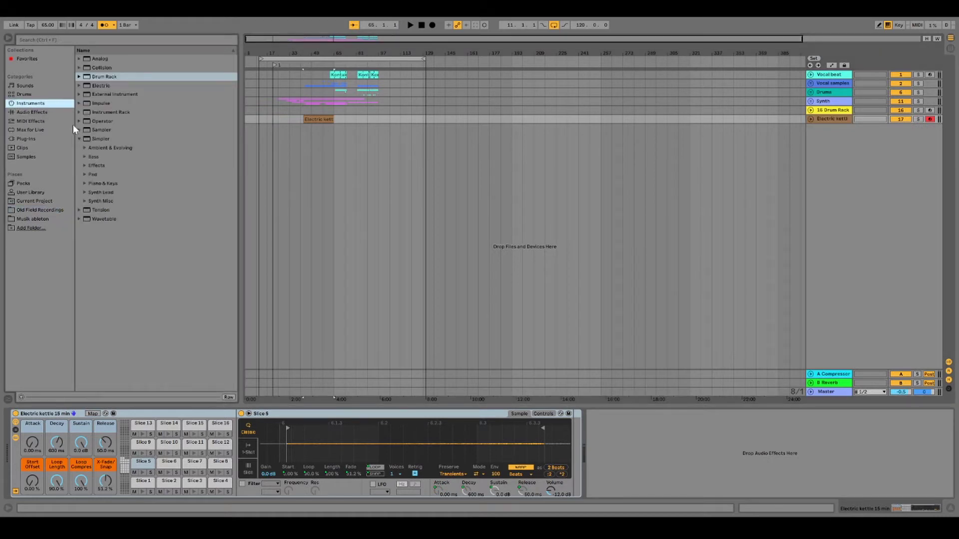
drag(96, 133, 817, 141)
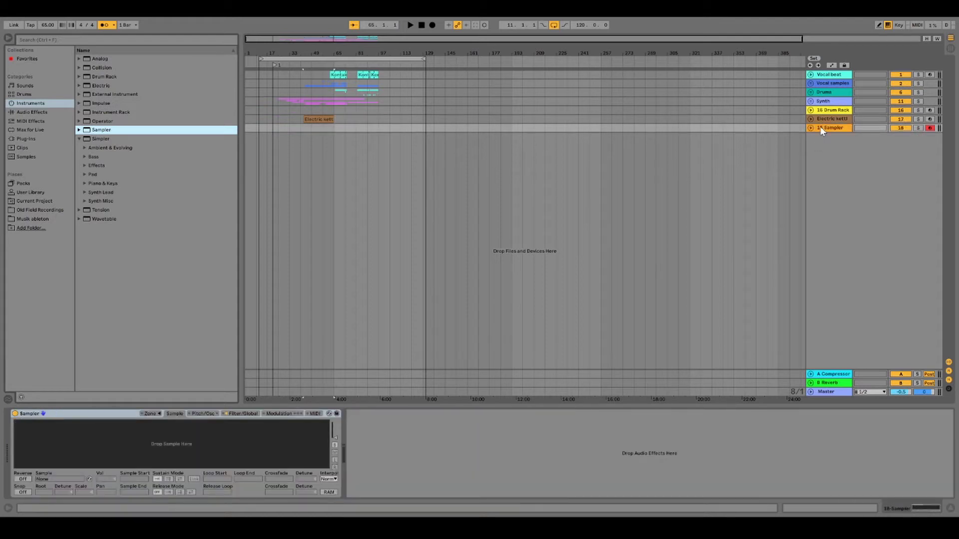
click(30, 209)
click(102, 67)
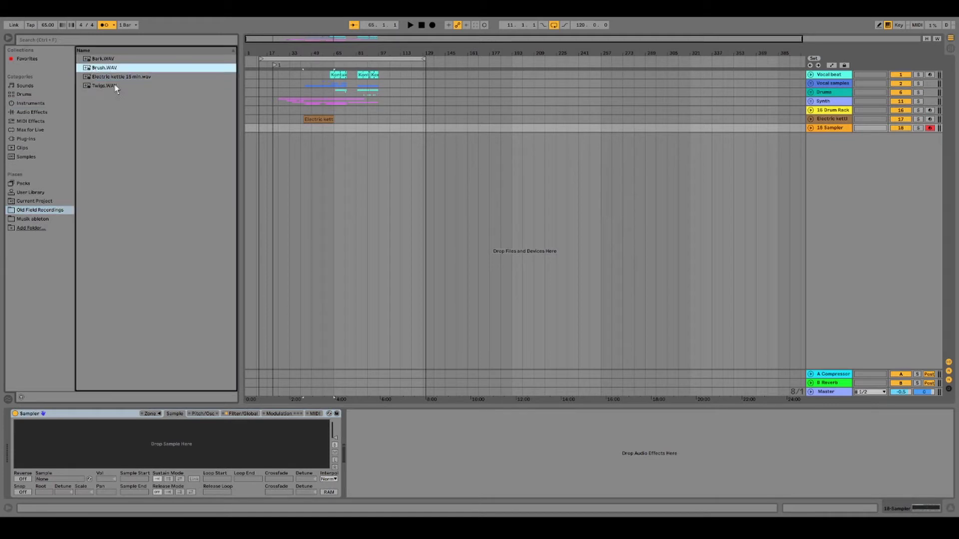
mouse_move(104, 68)
mouse_down()
mouse_move(179, 435)
mouse_move(161, 443)
mouse_up()
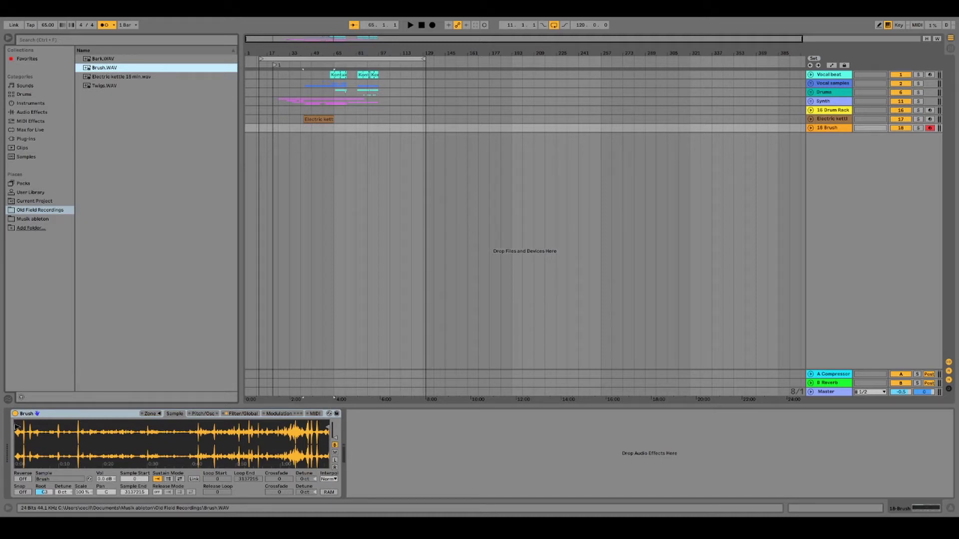
Play the Brush sample in Sampler and trim it to the short, loud section near the recording's end
key(a)
mouse_move(16, 427)
mouse_down()
mouse_move(313, 429)
mouse_move(299, 428)
mouse_up()
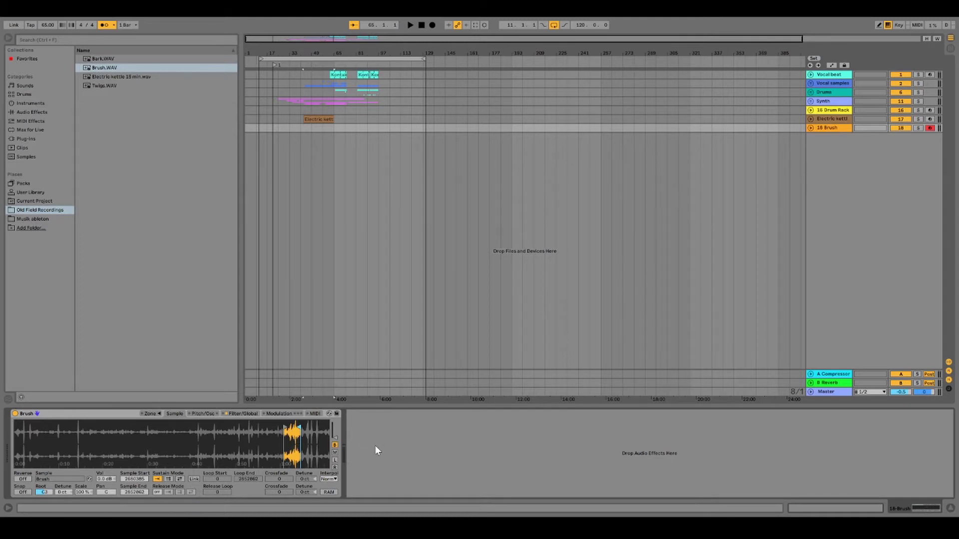
Add a Delay audio effect after the Sampler on the Brush track
click(20, 112)
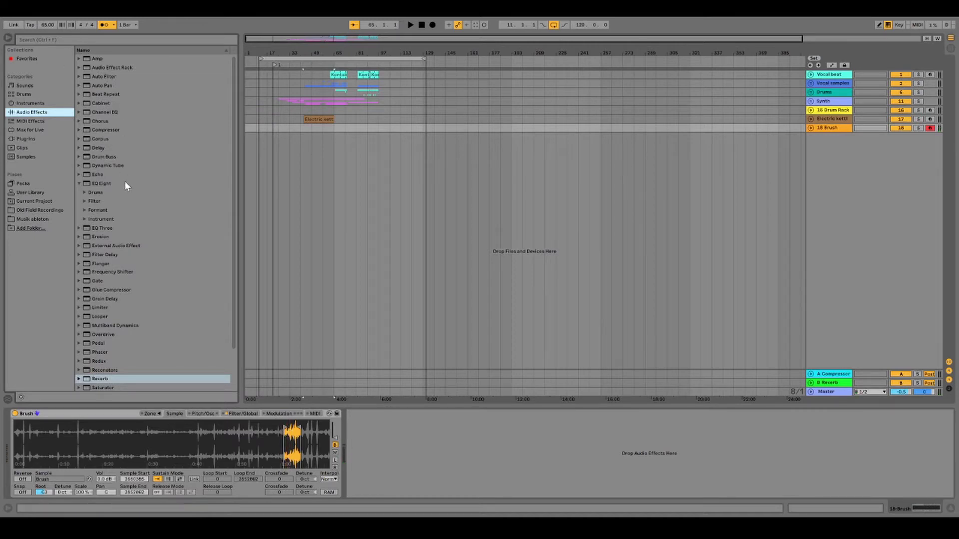
scroll(125, 183, down, 3)
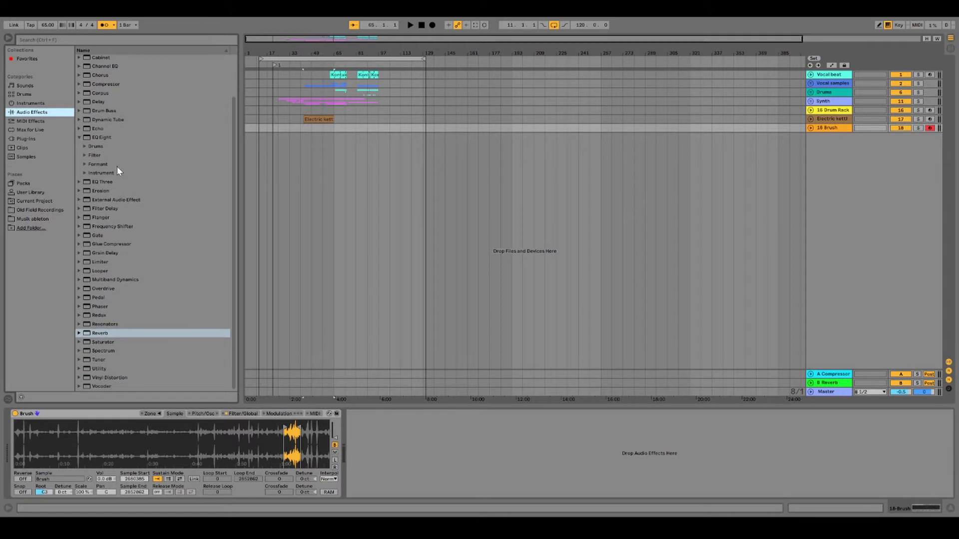
drag(97, 100, 382, 457)
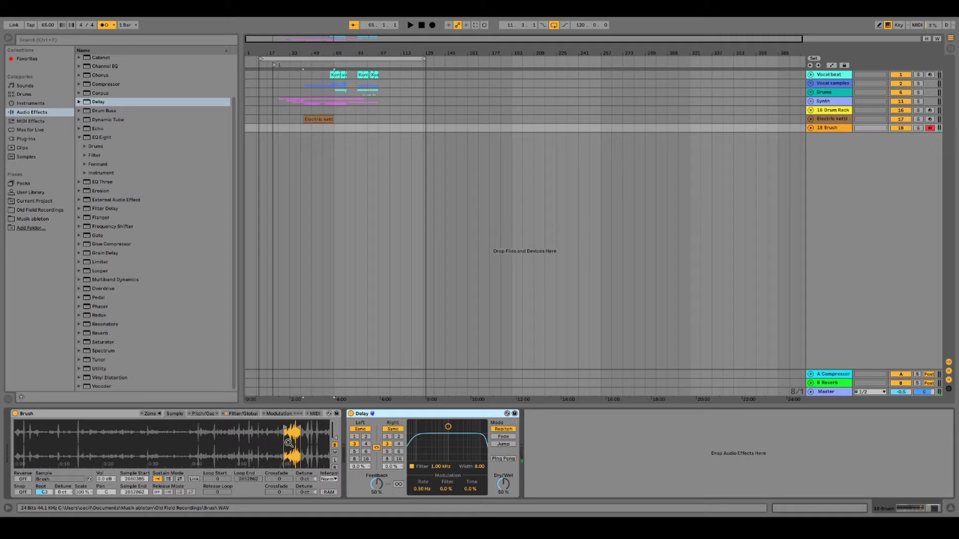
Add a Delay to the 16 Drum Rack track and audition its Twigs and Bark pads
click(822, 110)
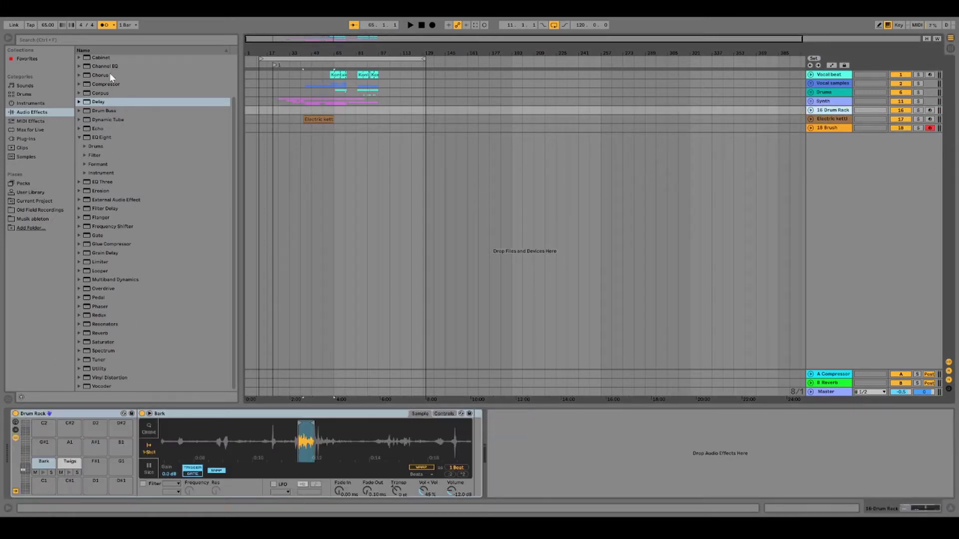
mouse_move(93, 102)
mouse_down()
mouse_move(502, 423)
mouse_move(45, 460)
mouse_move(71, 469)
mouse_up()
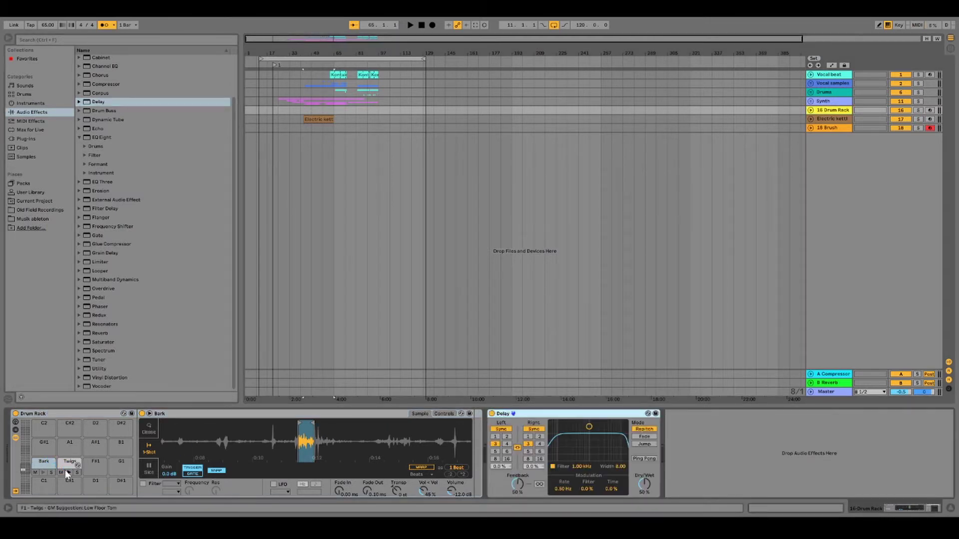
click(70, 473)
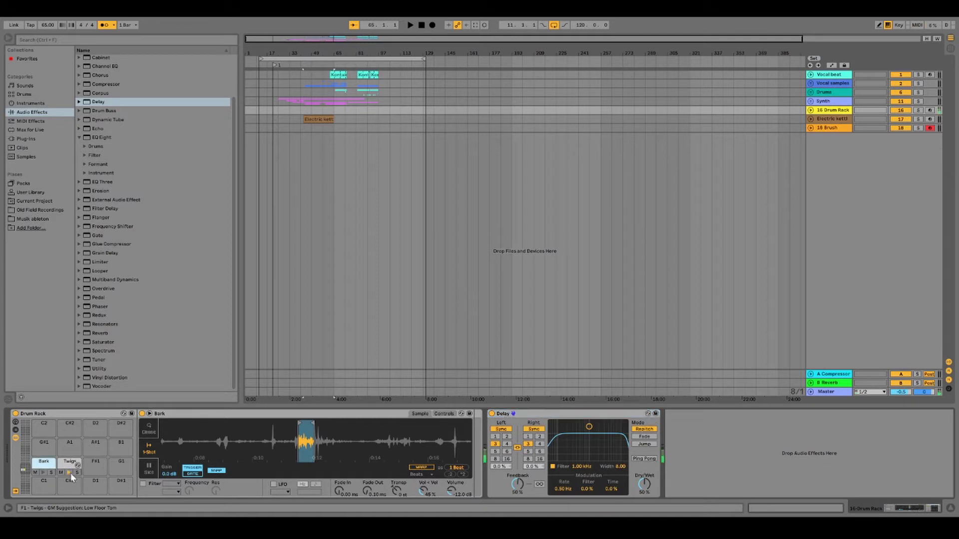
click(43, 472)
Examine the Twigs and Bark pads' samples, including the Simpler controls of the Bark pad
click(69, 463)
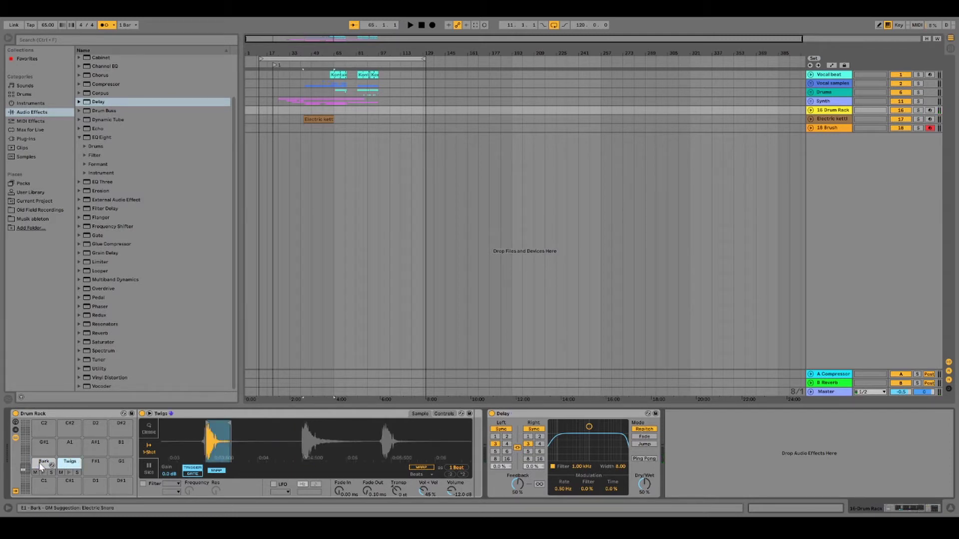
click(43, 465)
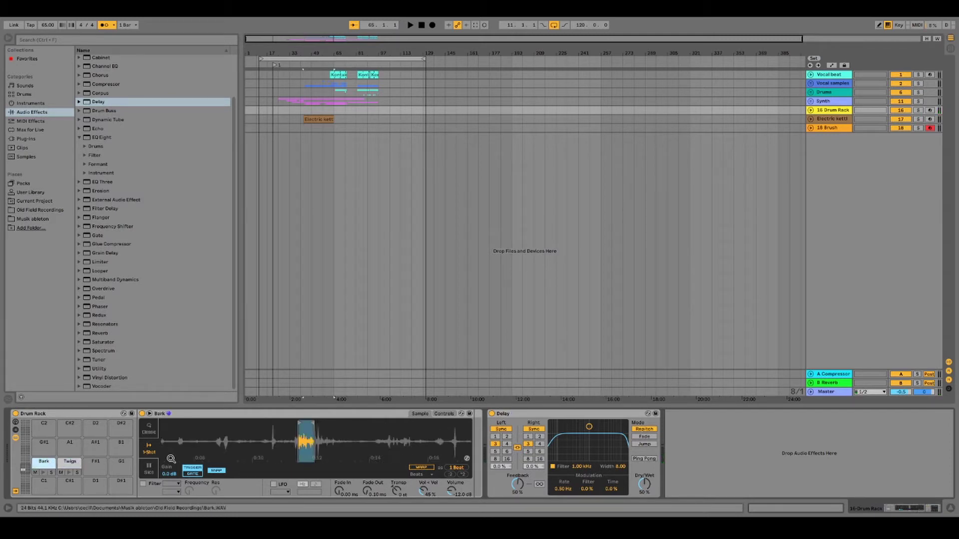
click(445, 414)
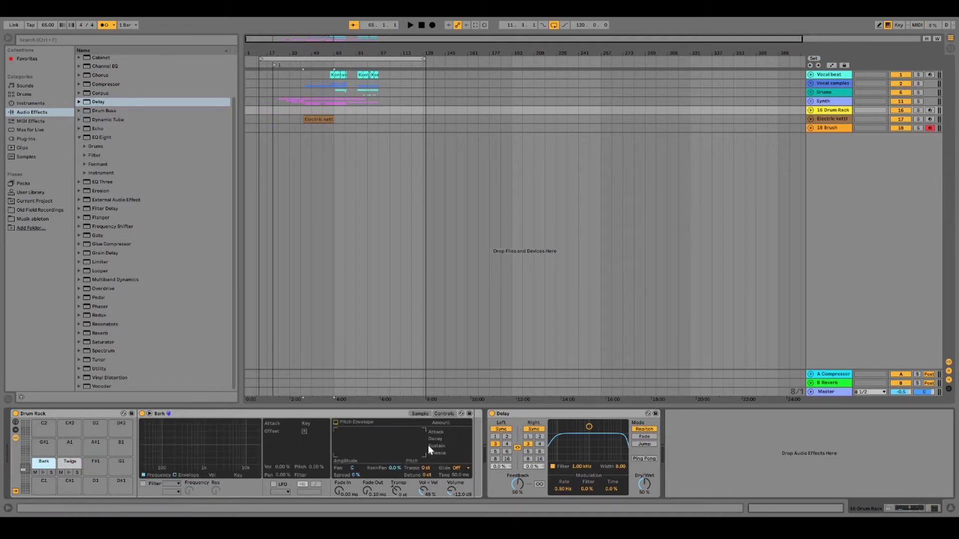
click(421, 415)
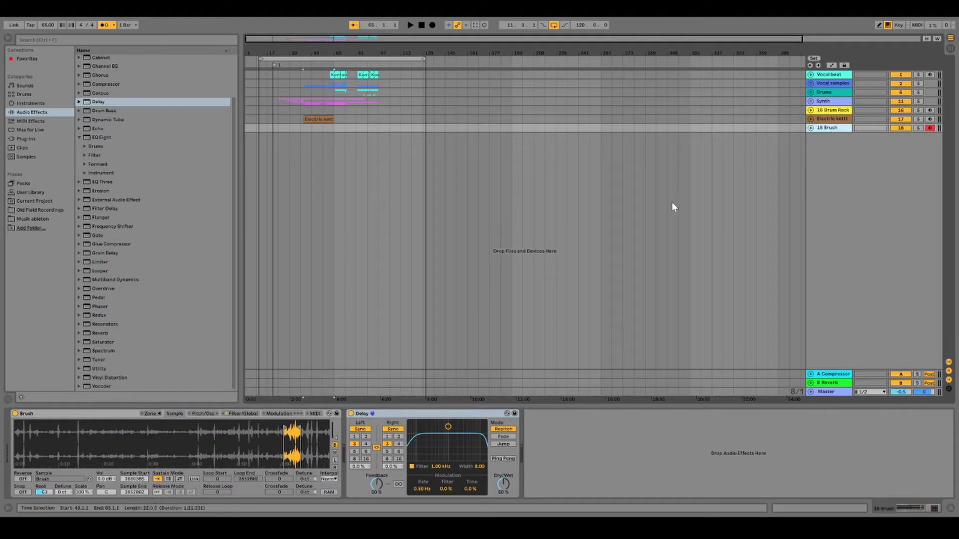
Show the sliced Electric kettle track's rack and audition Slice 6
click(827, 120)
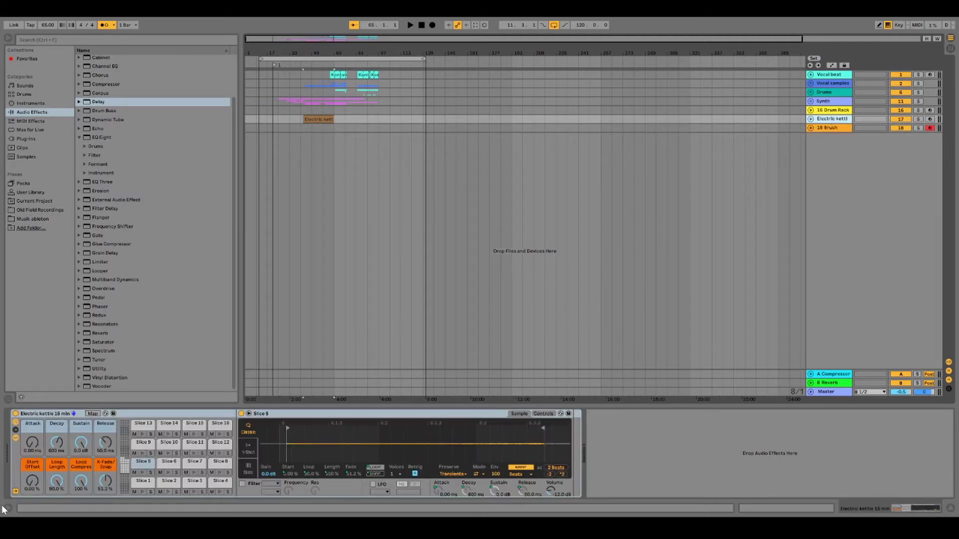
click(169, 473)
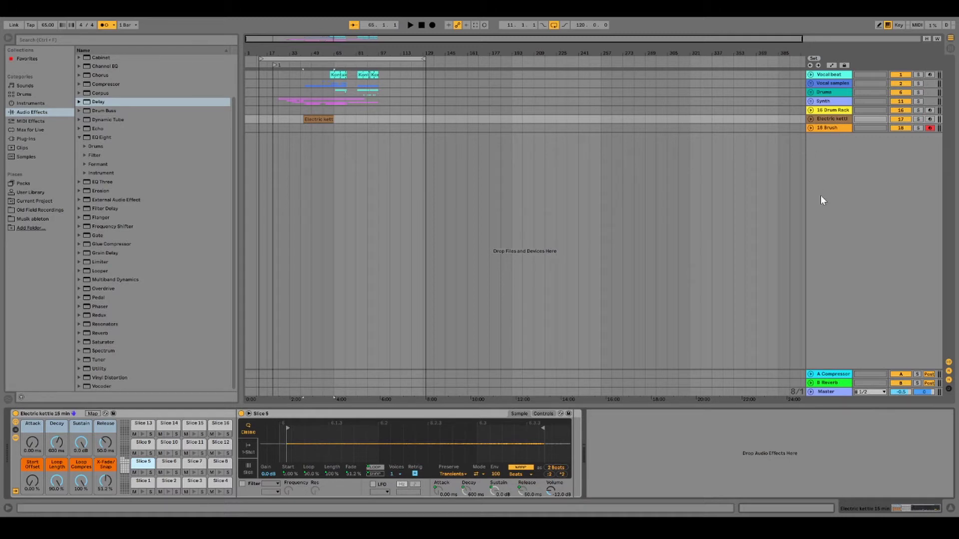
Replace the Delay on the 18 Brush track with an EQ Eight
click(829, 128)
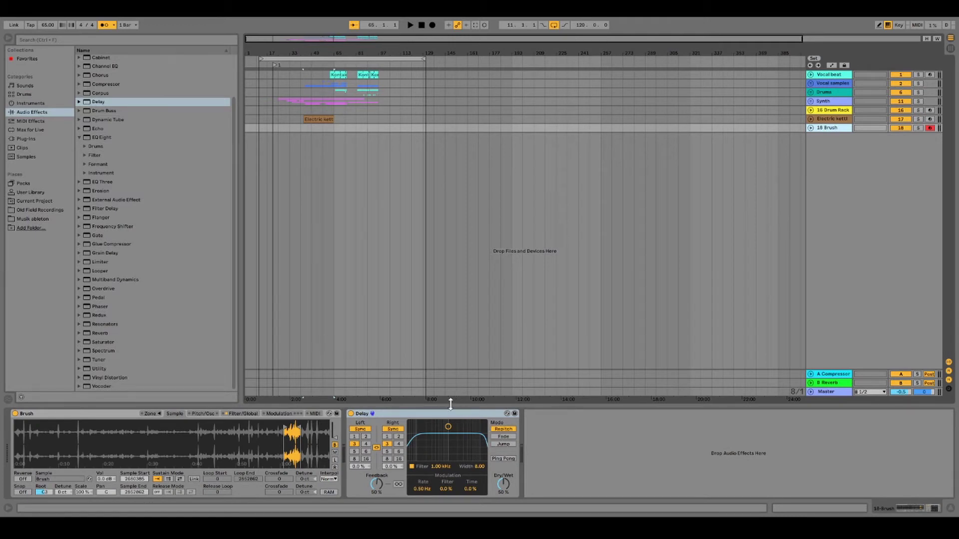
click(421, 417)
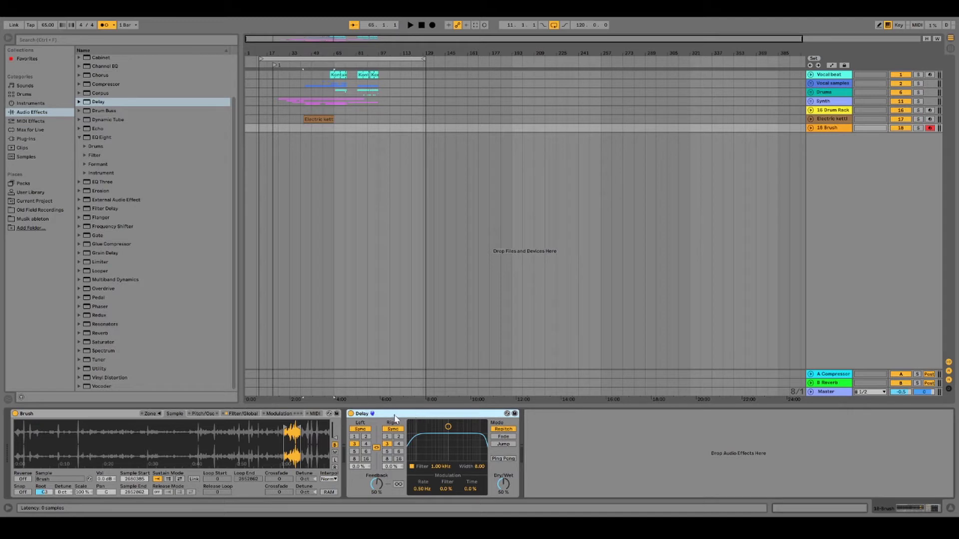
key(Delete)
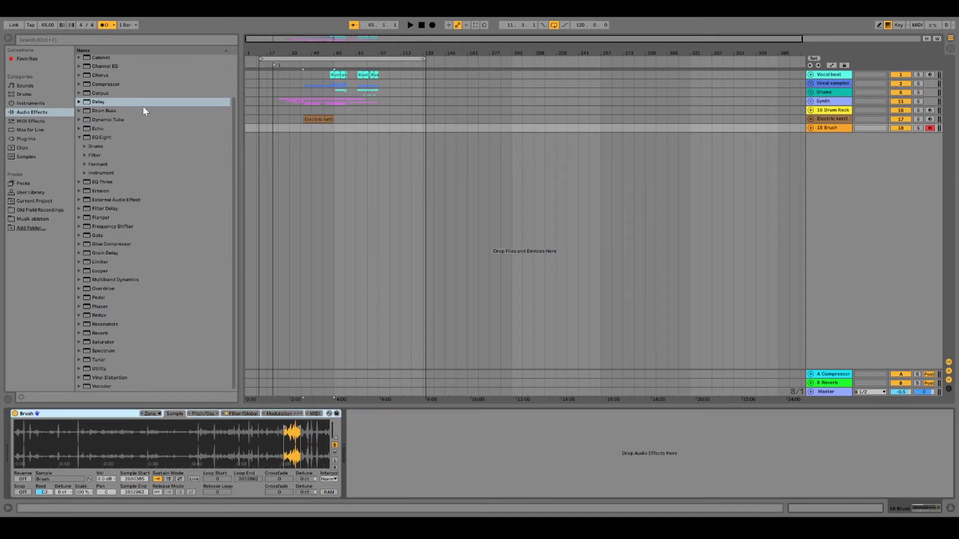
drag(102, 138, 524, 455)
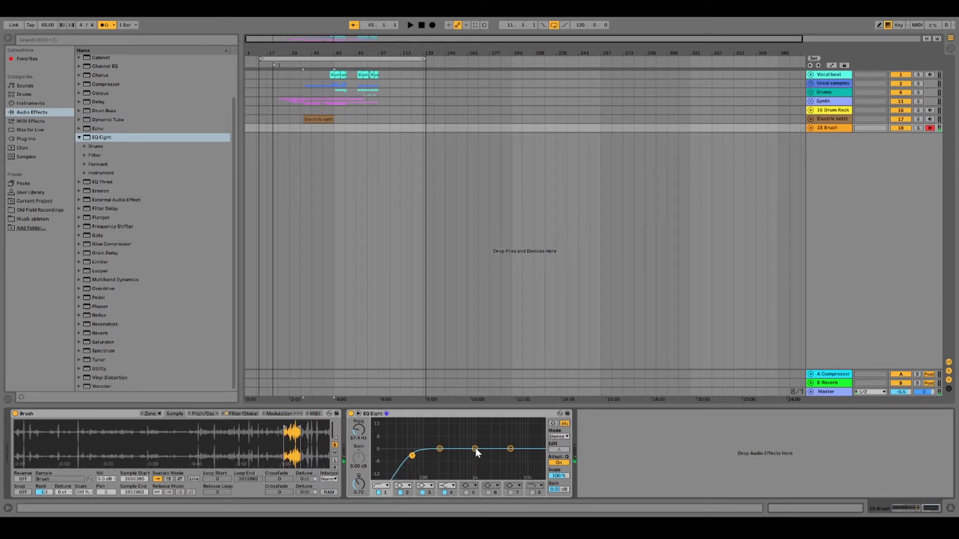
Boost the EQ Eight's mid band by about 9 dB at 2.84 kHz and raise the low cut to just under 1 kHz
drag(476, 452, 490, 434)
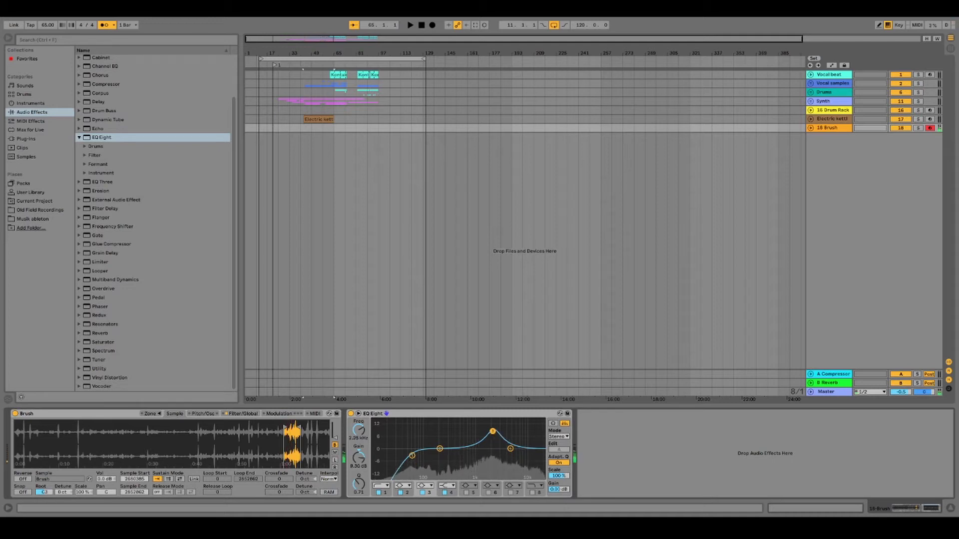
drag(489, 434, 495, 432)
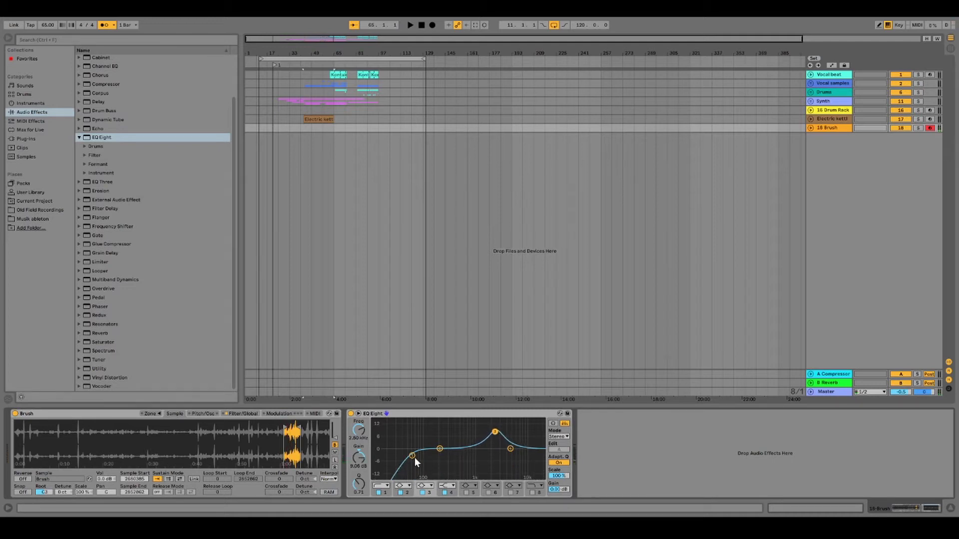
drag(414, 457, 498, 431)
click(495, 432)
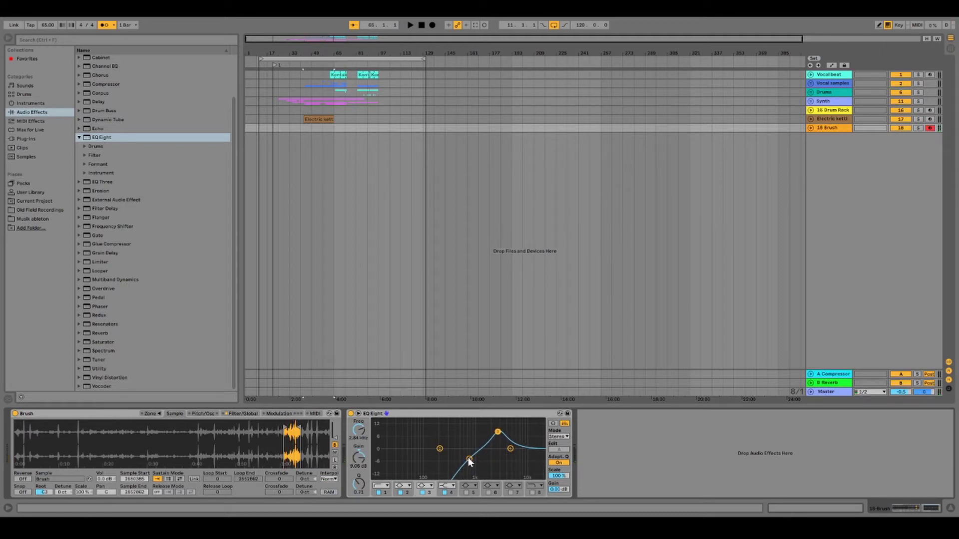
drag(469, 462, 472, 459)
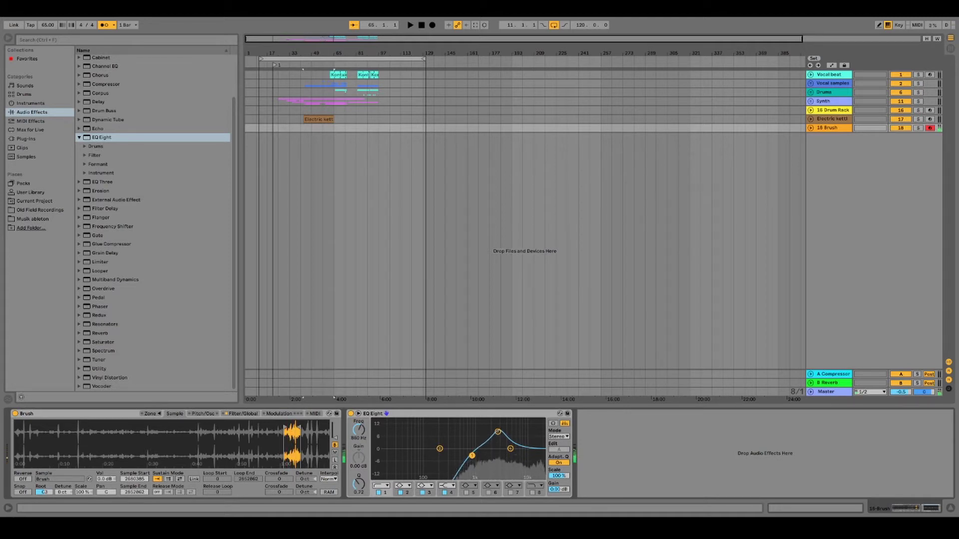
Lower the EQ Eight's low cut to just under 100 Hz and move the mid boost to 337 Hz at about 5.6 dB
drag(472, 456, 418, 455)
drag(498, 432, 451, 438)
Enable EQ Eight band 8 as a high cut at about 1.2 kHz and raise the mid boost to about 8.3 dB
click(532, 492)
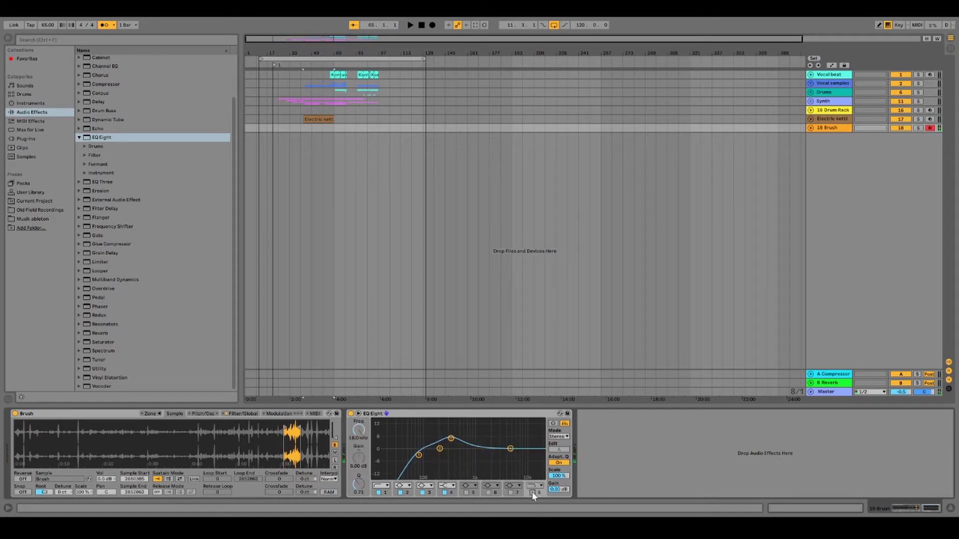
click(532, 492)
drag(539, 449, 478, 452)
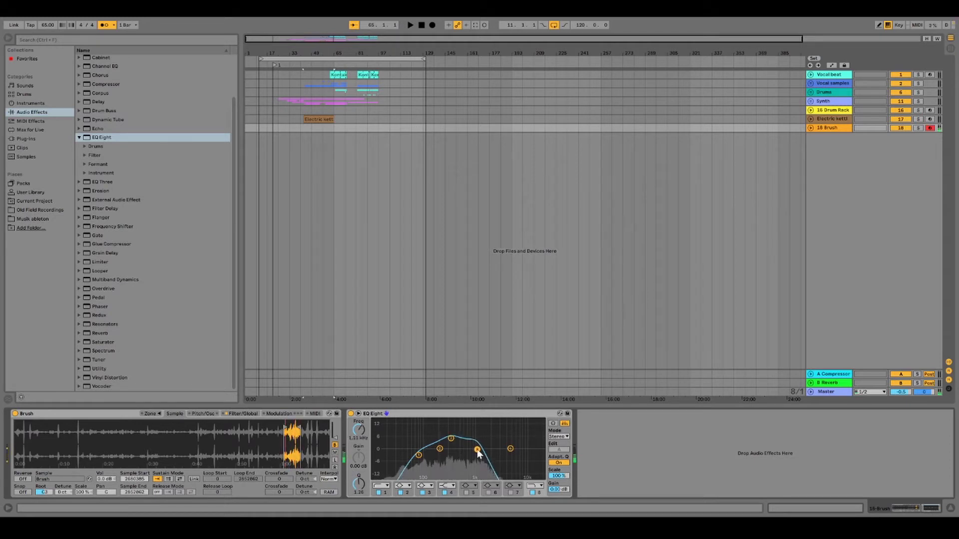
click(451, 439)
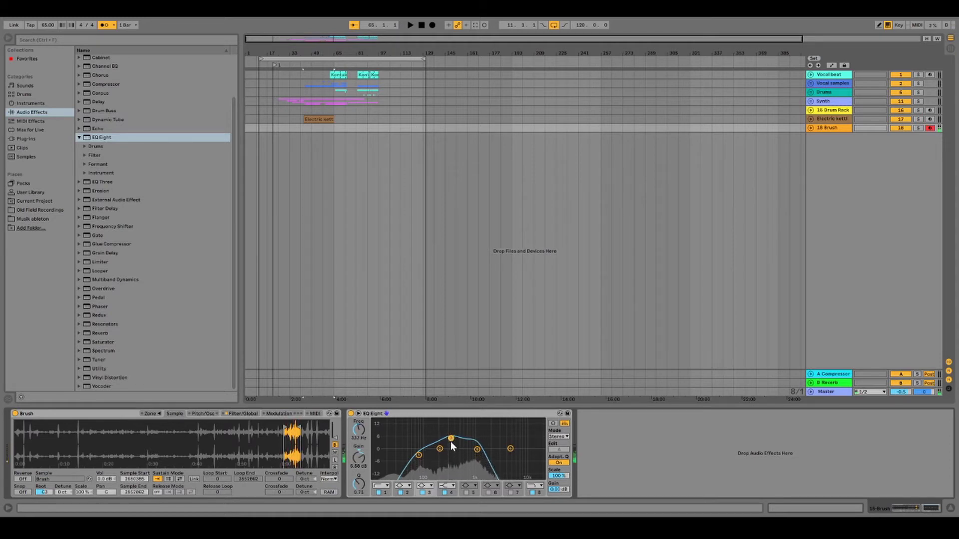
drag(451, 442, 451, 435)
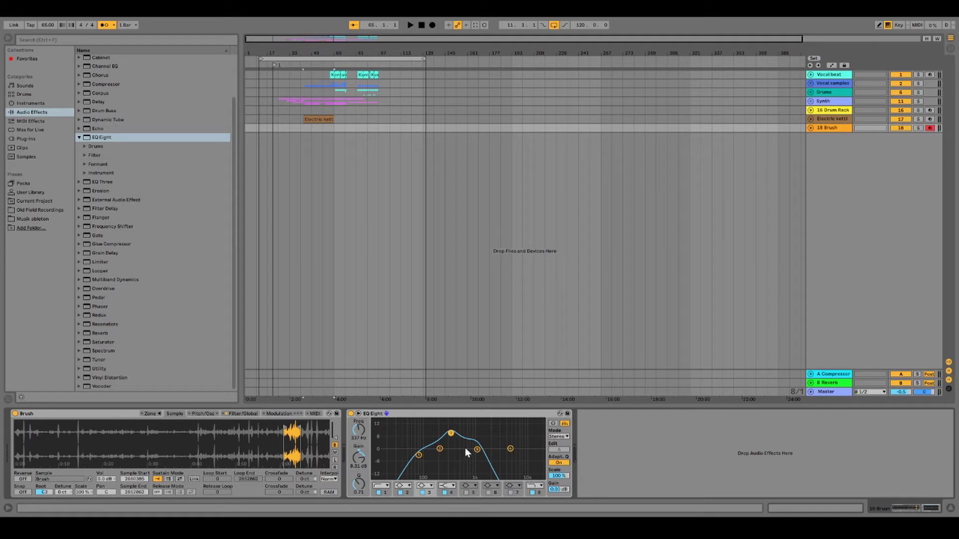
Add a Compressor after the EQ Eight on the Brush track and play the sample through it
drag(86, 83, 662, 452)
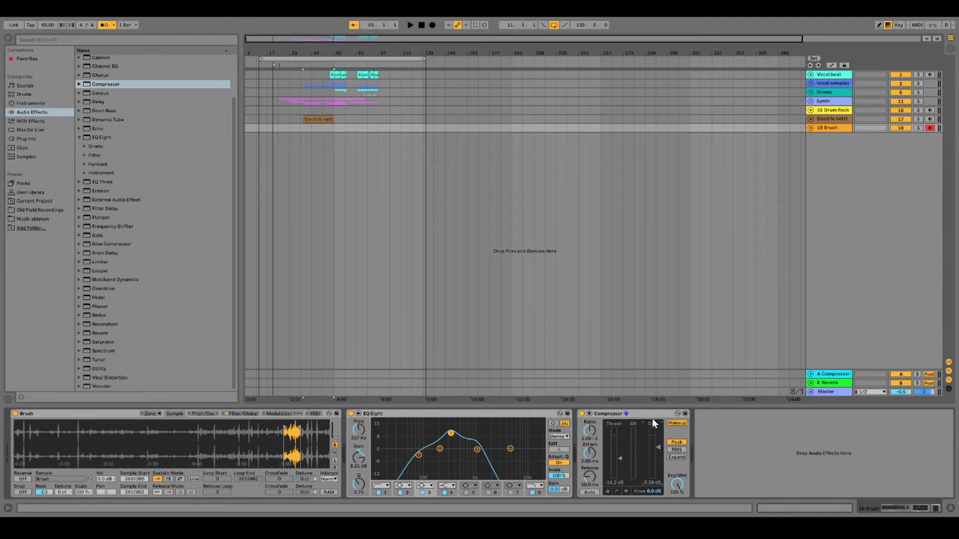
key(a)
Add a Vocoder after the Compressor on the Brush track and set its carrier to Modulator
drag(85, 385, 665, 461)
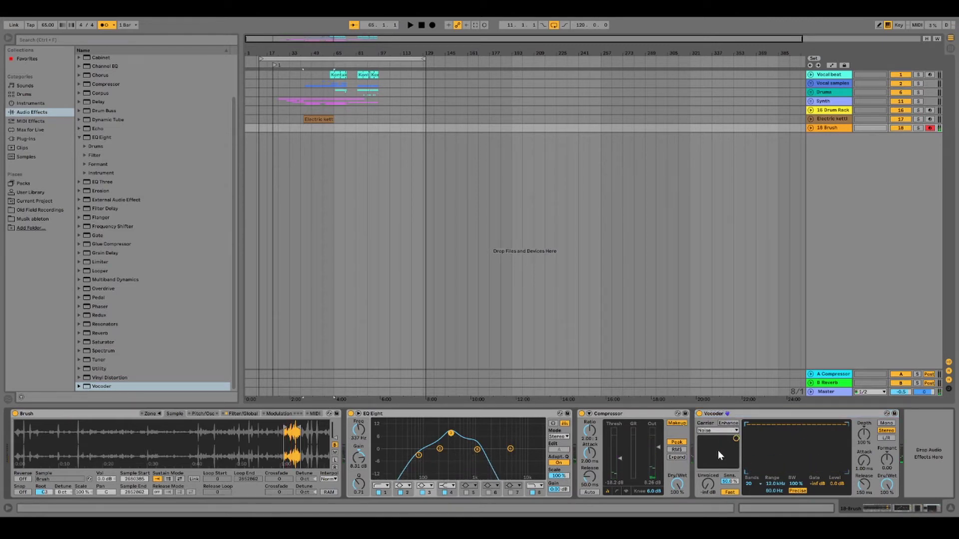
click(717, 430)
click(717, 443)
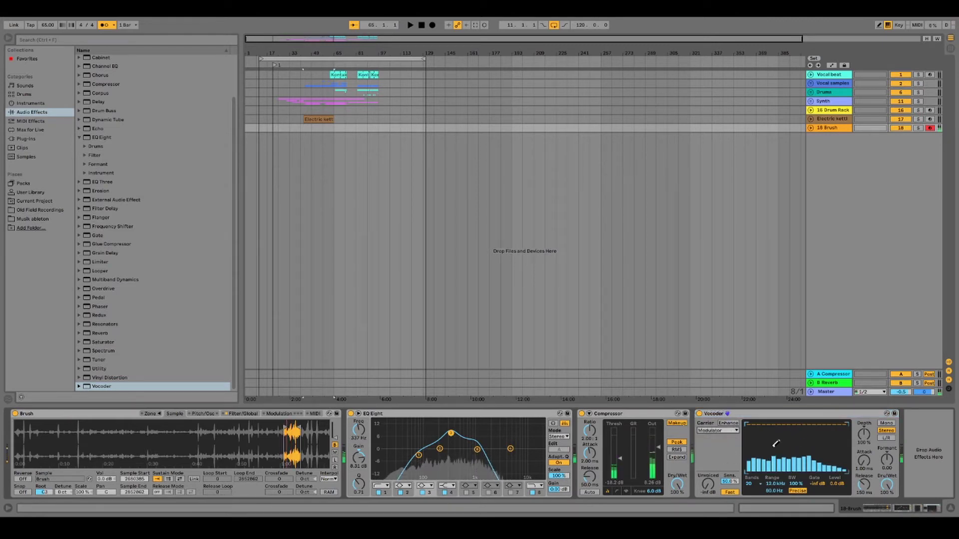
Set the Vocoder's dry/wet to about 64.5% and its release to about 211 ms
drag(887, 484, 887, 507)
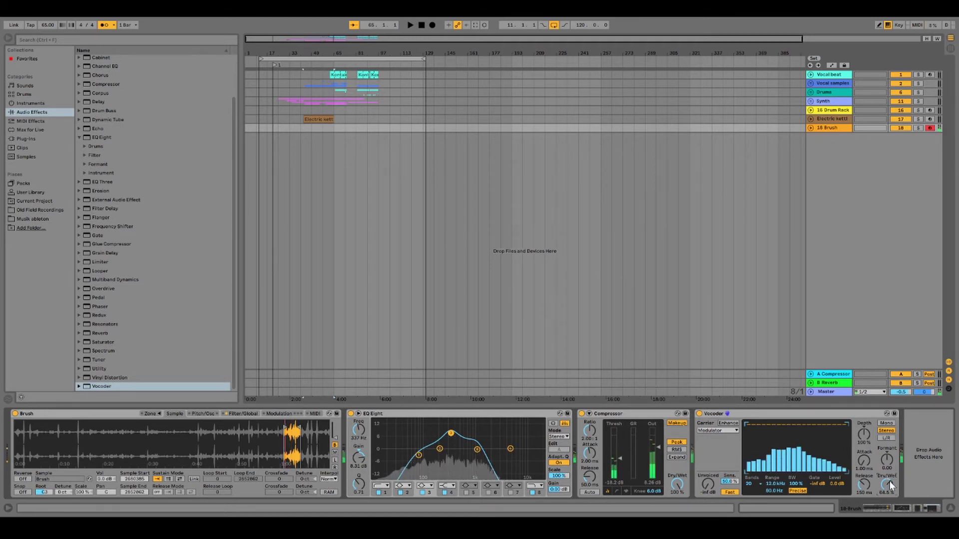
mouse_move(866, 484)
mouse_down()
mouse_move(867, 467)
mouse_move(862, 478)
mouse_up()
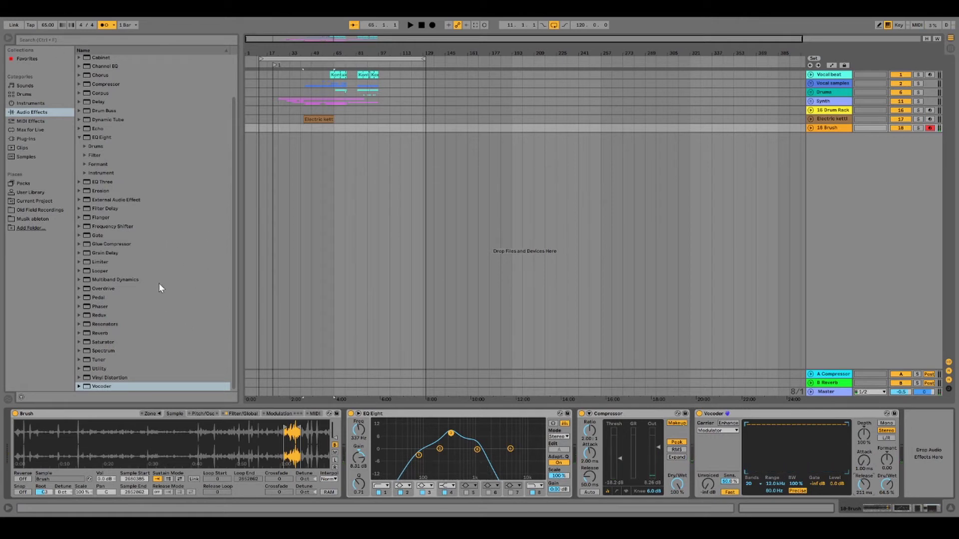
Add a Reverb after the Vocoder with about 5.6 ms predelay, 473 ms decay time and 56% dry/wet
mouse_move(92, 333)
mouse_down()
mouse_move(884, 398)
mouse_move(943, 432)
mouse_move(944, 448)
mouse_up()
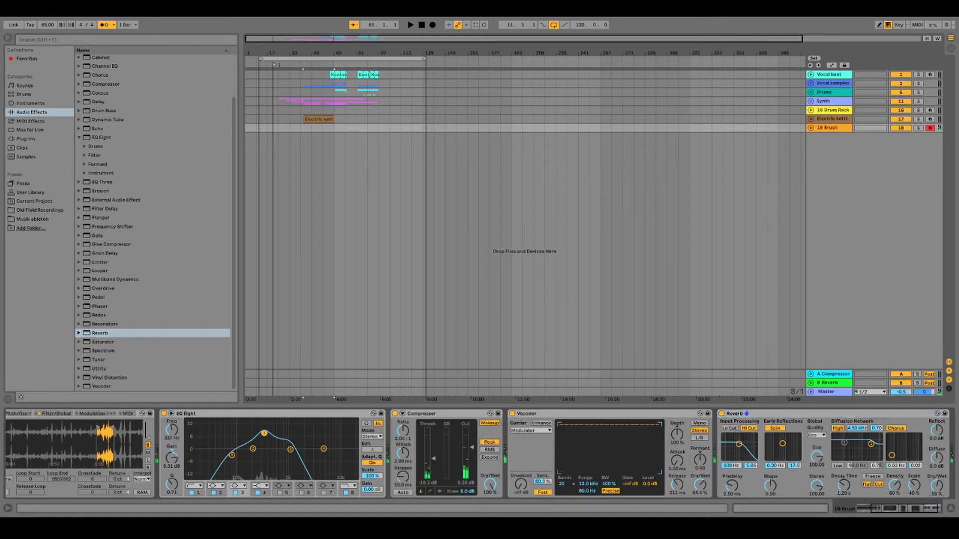
drag(937, 489, 928, 480)
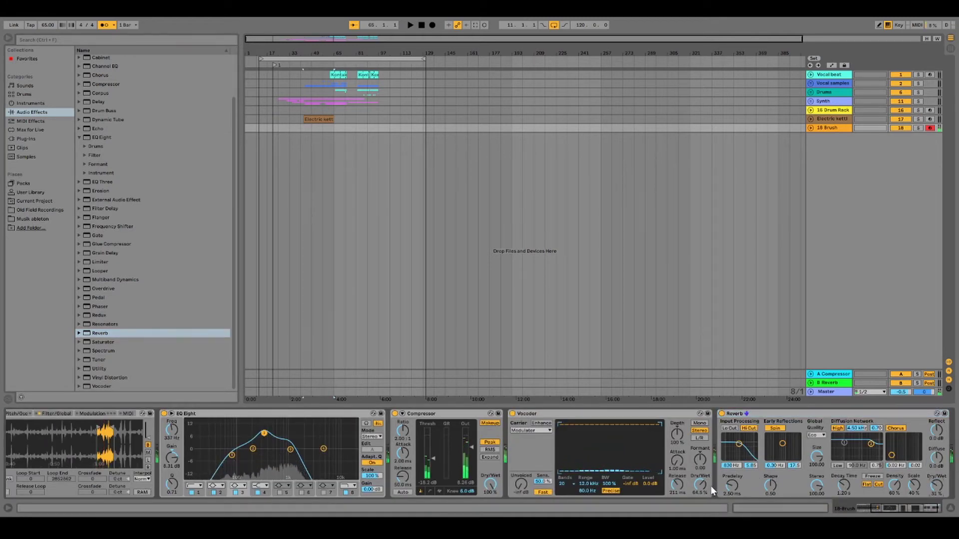
drag(732, 485, 732, 494)
drag(844, 482, 816, 490)
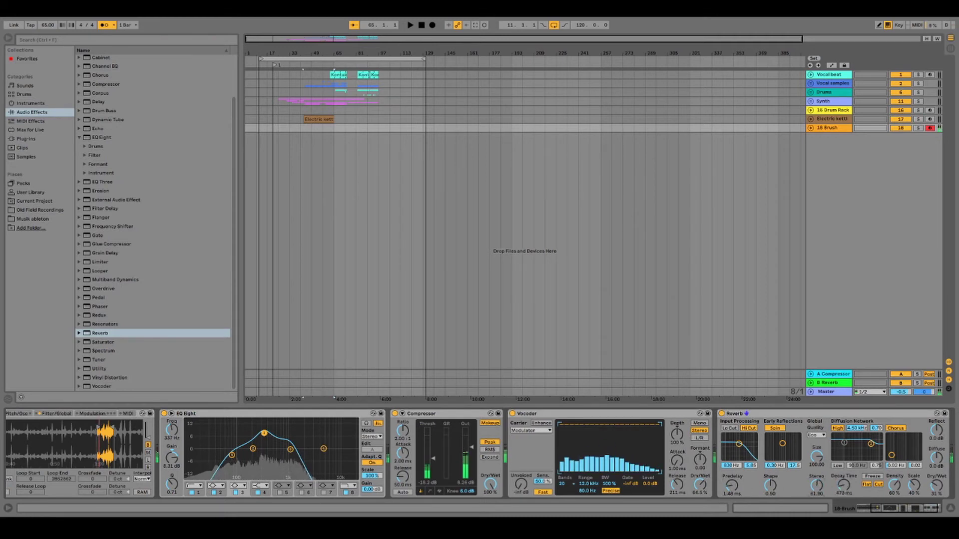
drag(731, 485, 728, 480)
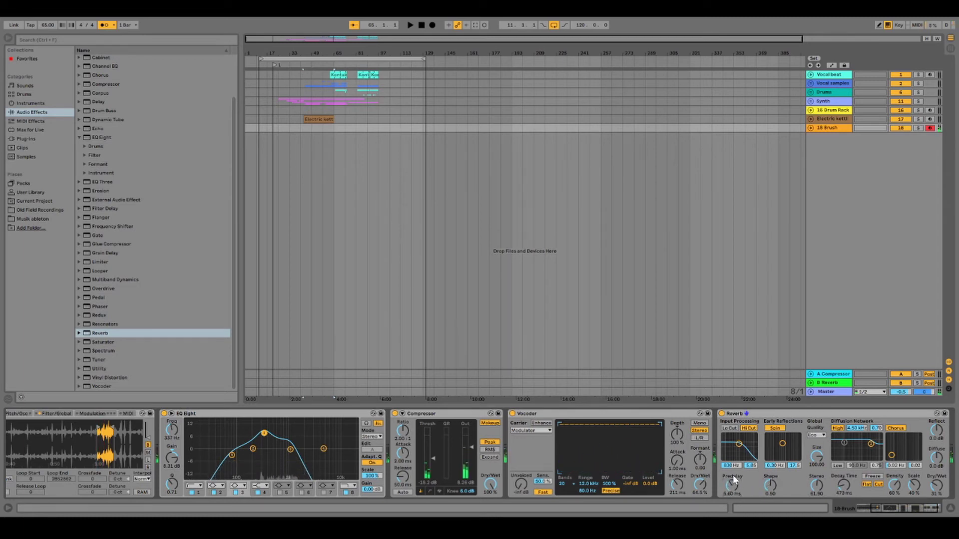
drag(937, 485, 936, 462)
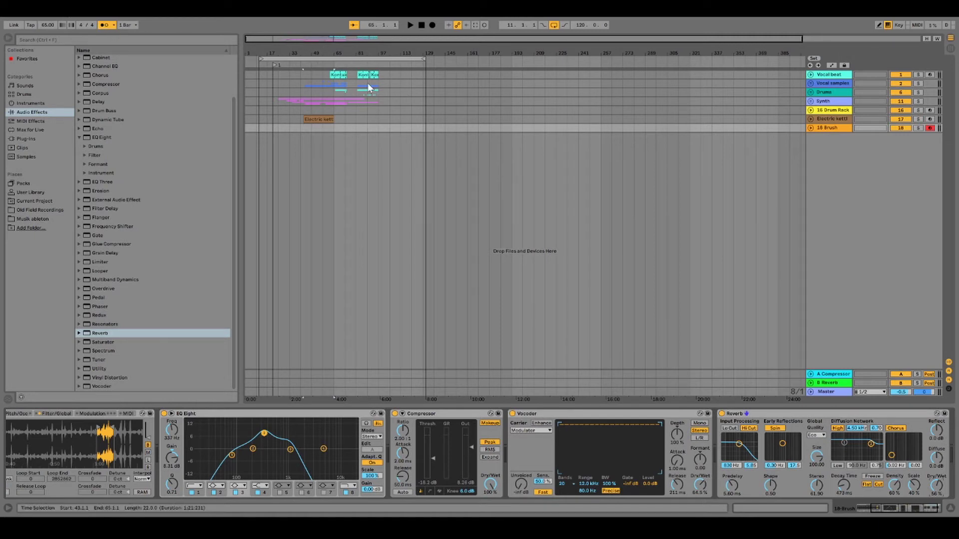
Record a MIDI clip of four G3 notes on the Brush track, starting just before bar 81
click(811, 128)
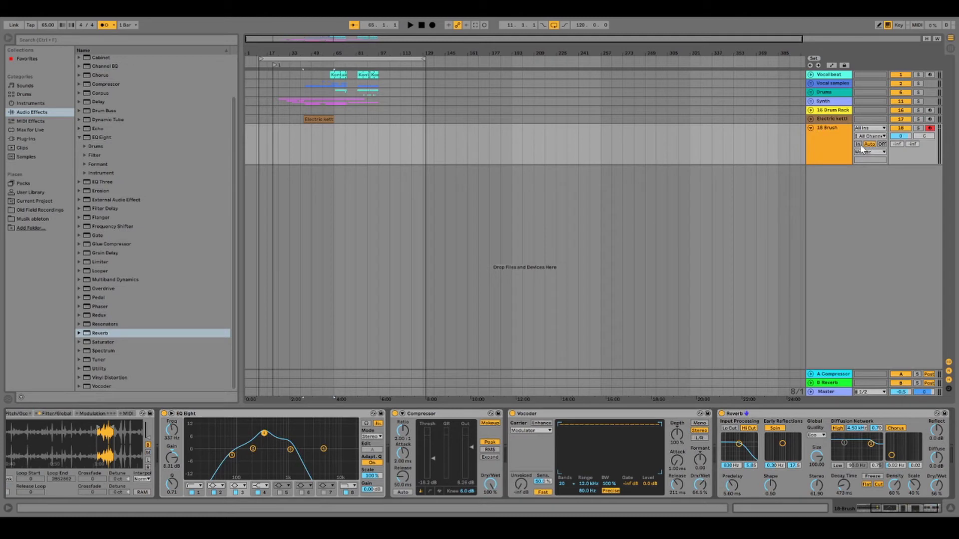
click(352, 64)
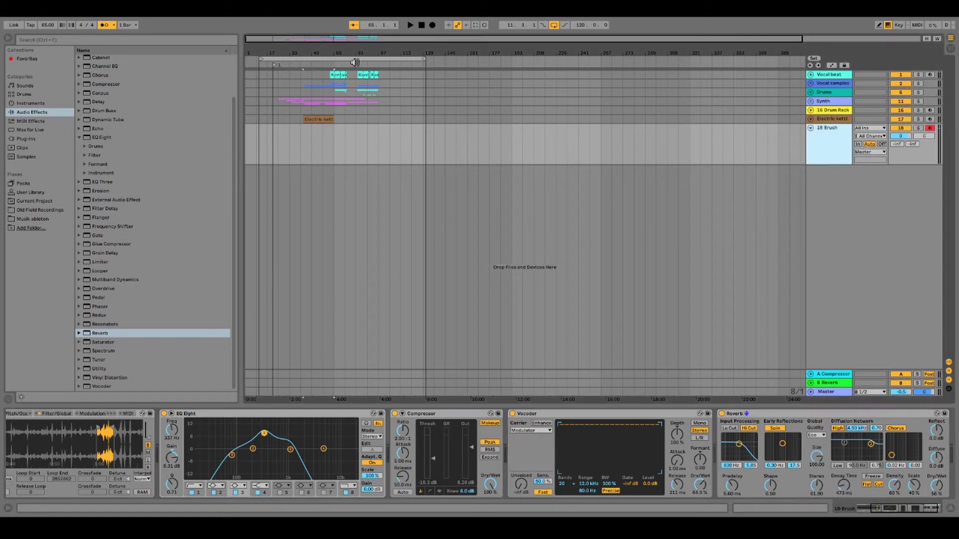
click(432, 25)
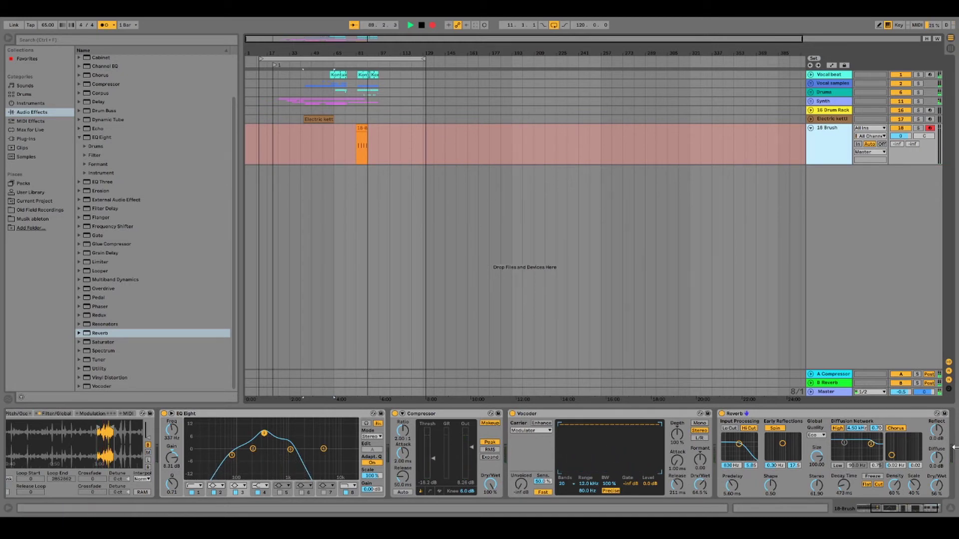
key(space)
Examine the notes of the recorded Brush clip
click(950, 509)
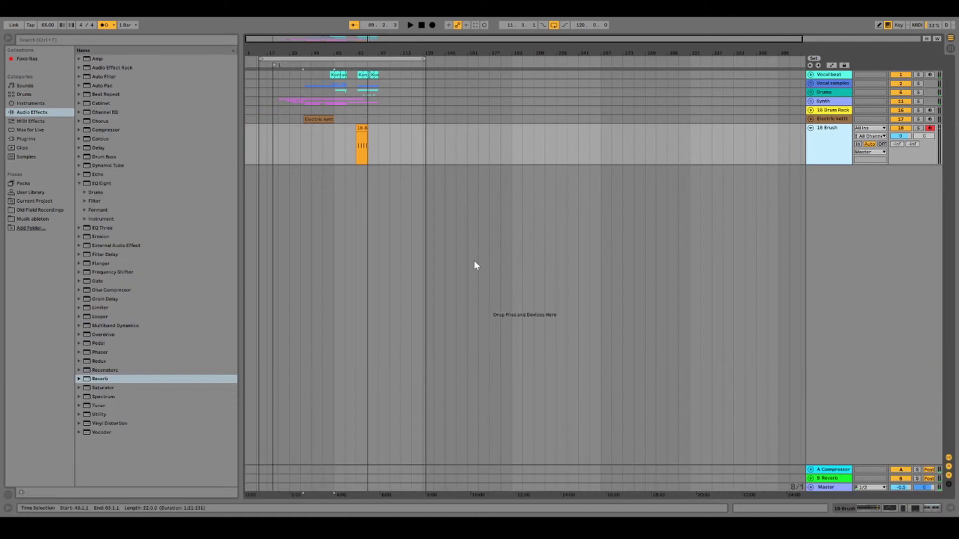
double_click(359, 155)
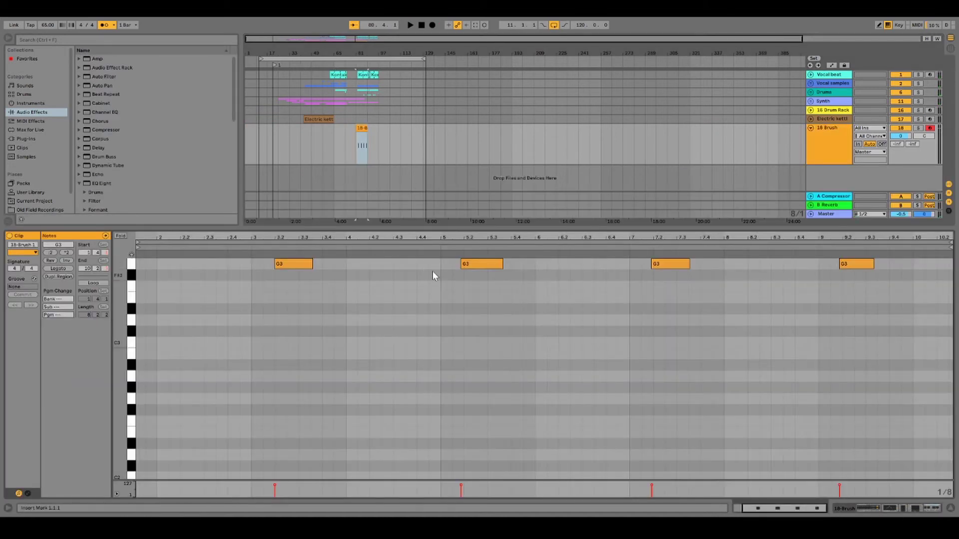
click(950, 509)
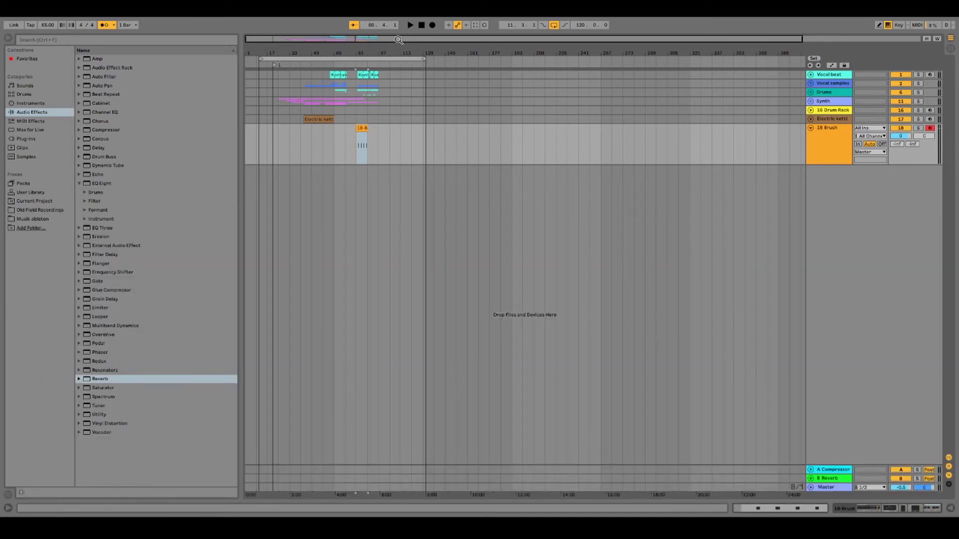
Trim the Brush clip to start at bar 82 and duplicate it so the copy ends at bar 97
mouse_move(398, 39)
mouse_down()
mouse_move(398, 83)
mouse_move(341, 115)
mouse_move(348, 127)
mouse_up()
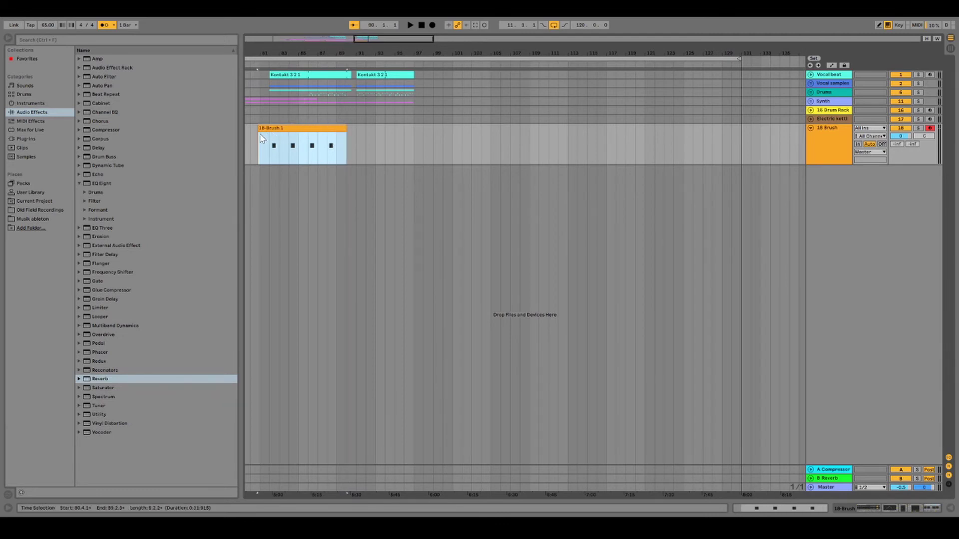
drag(258, 129, 269, 129)
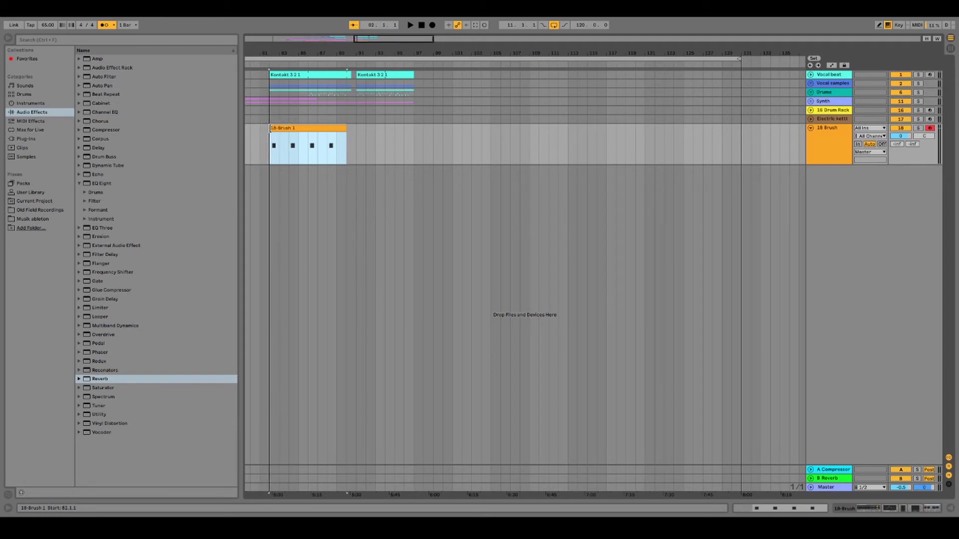
key(ctrl+d)
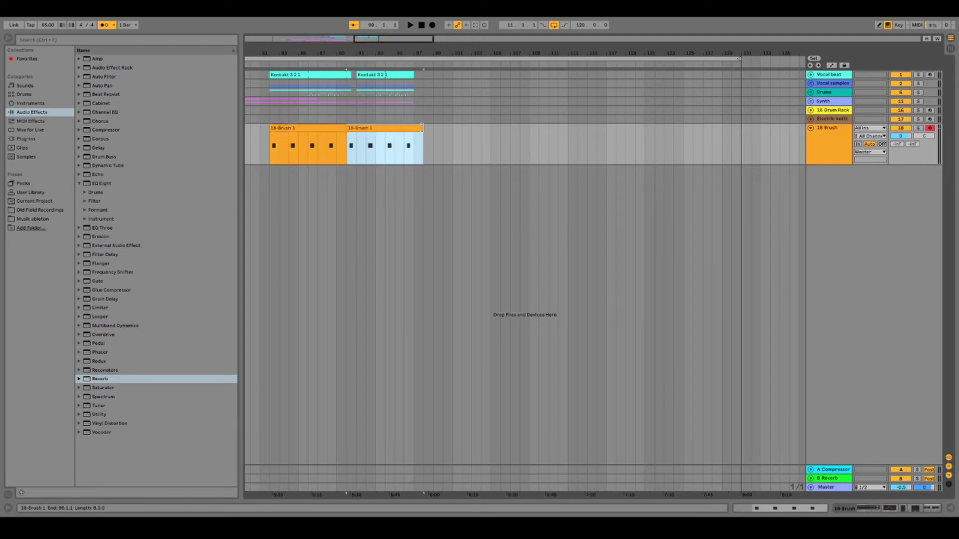
drag(426, 129, 414, 129)
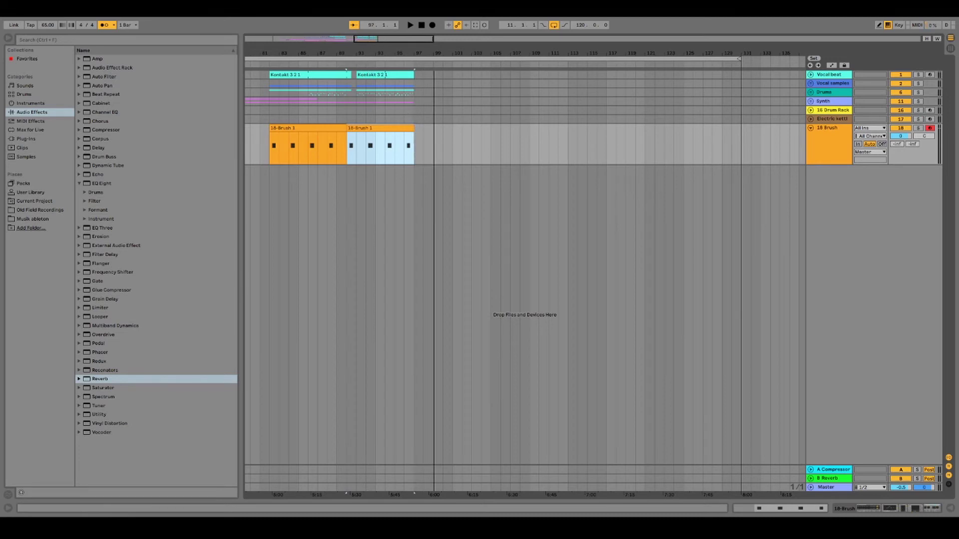
Delete the section between bars 90 and 91 from the Brush track's second clip
key(plus)
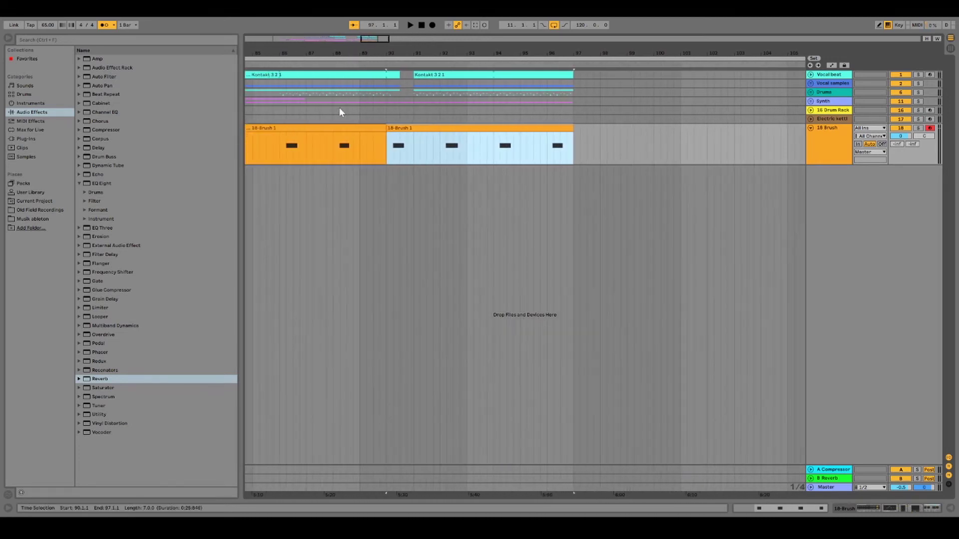
drag(412, 162, 389, 139)
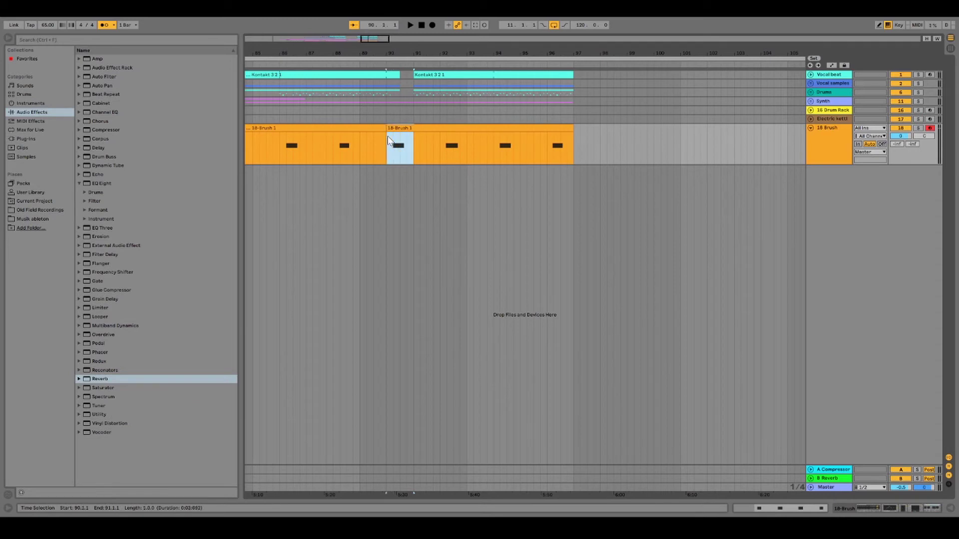
key(Delete)
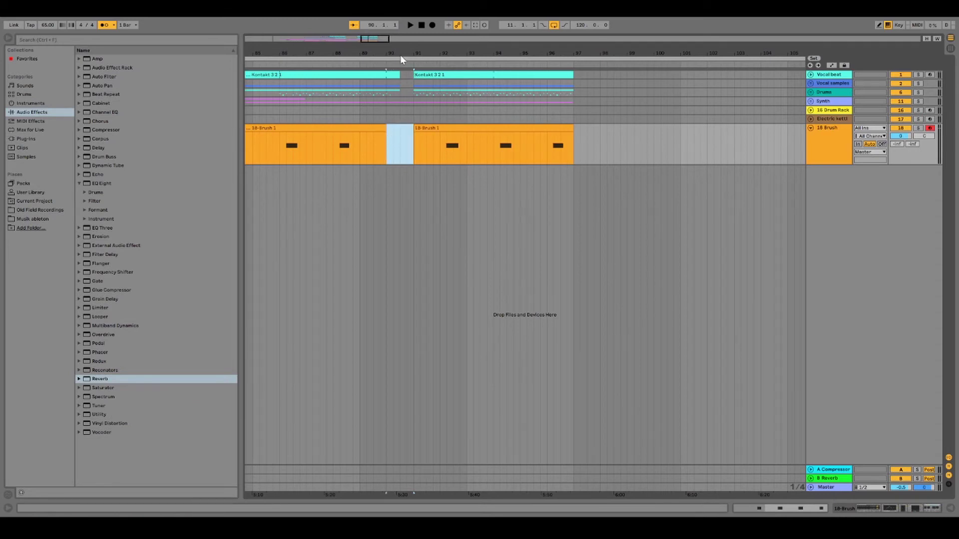
Play the arrangement from just before the Brush clips with the metronome turned off
drag(385, 41, 381, 30)
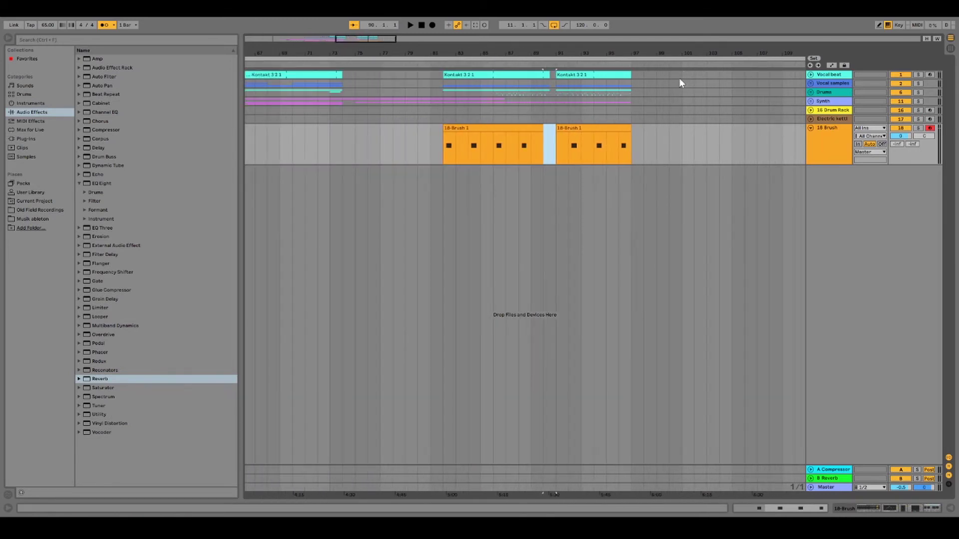
click(437, 62)
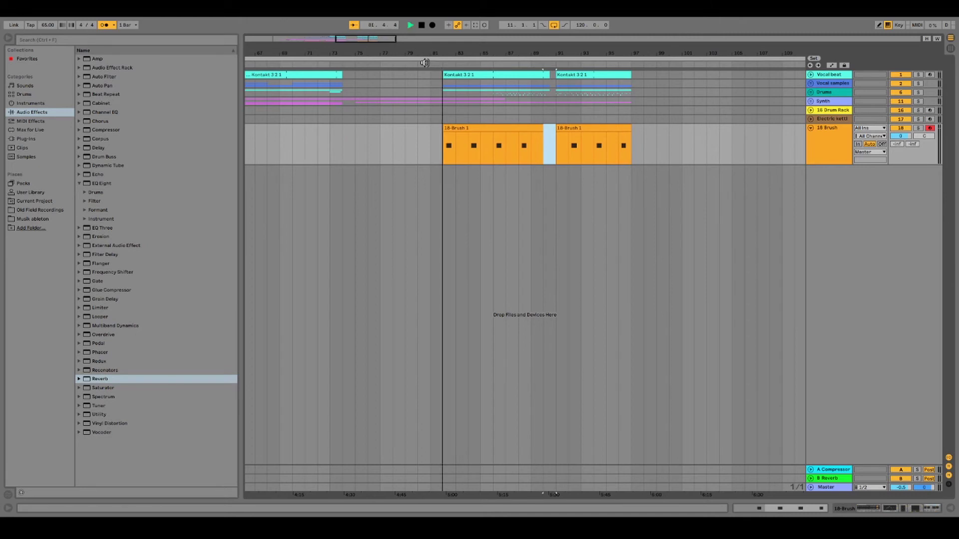
click(105, 26)
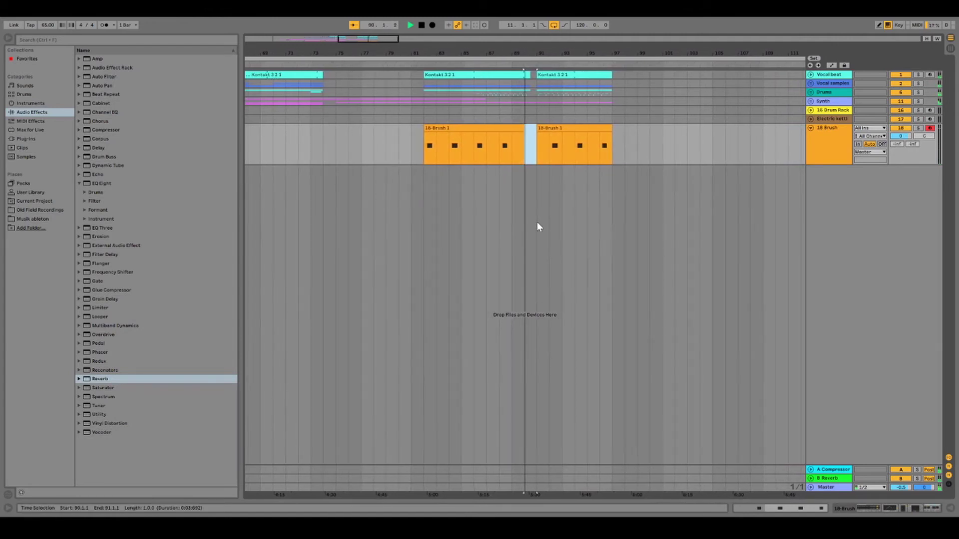
key(space)
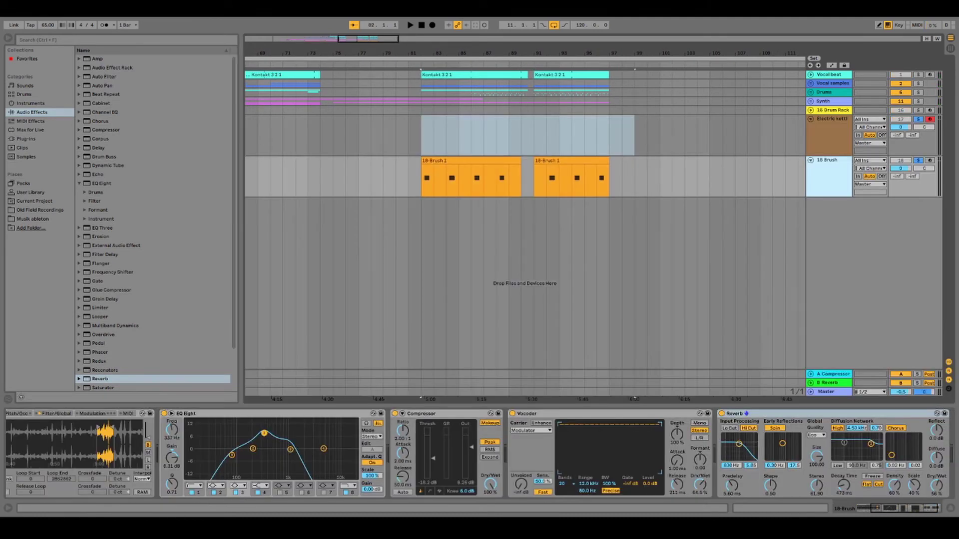
Add an EQ Eight to the Electric kettle track with a low cut on band 1 and a band 4 boost of about 2 dB
click(834, 129)
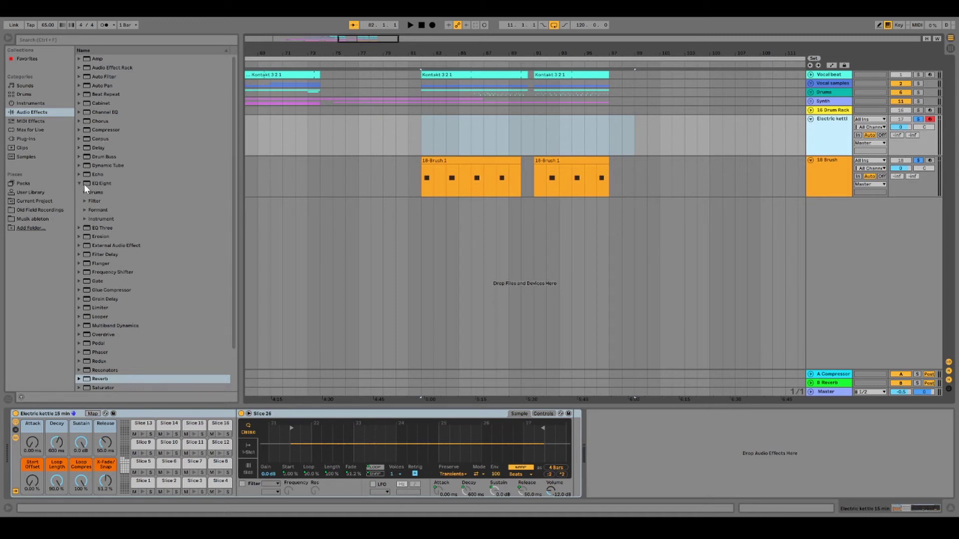
drag(84, 183, 631, 435)
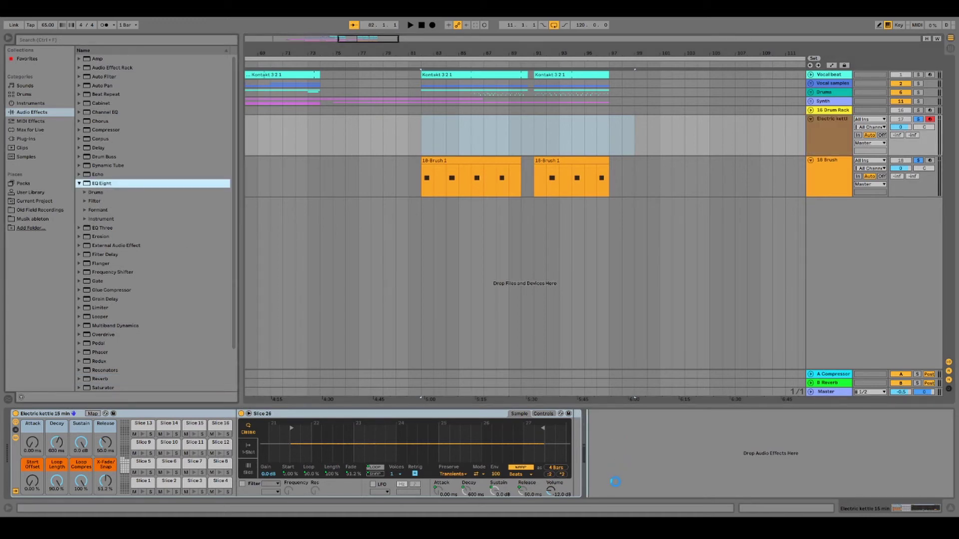
click(629, 489)
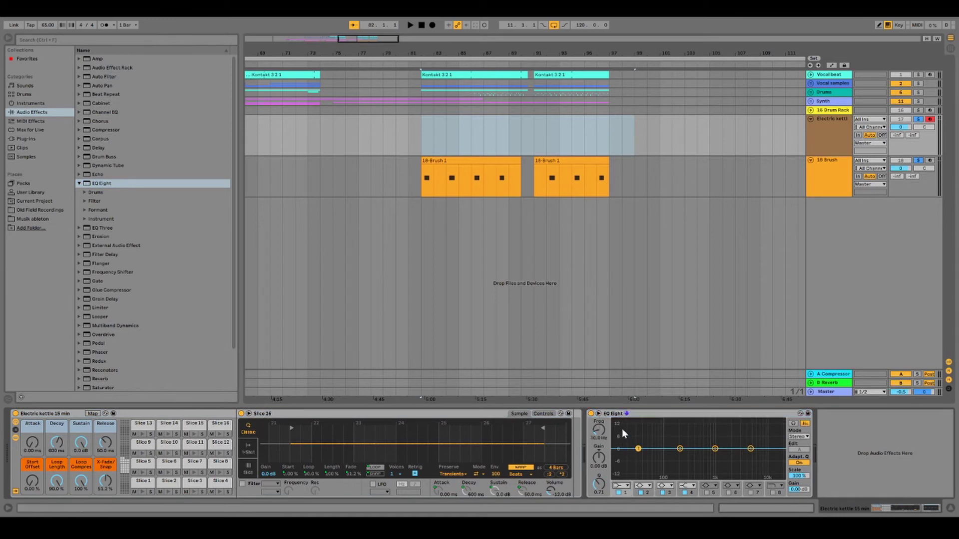
drag(750, 448, 751, 444)
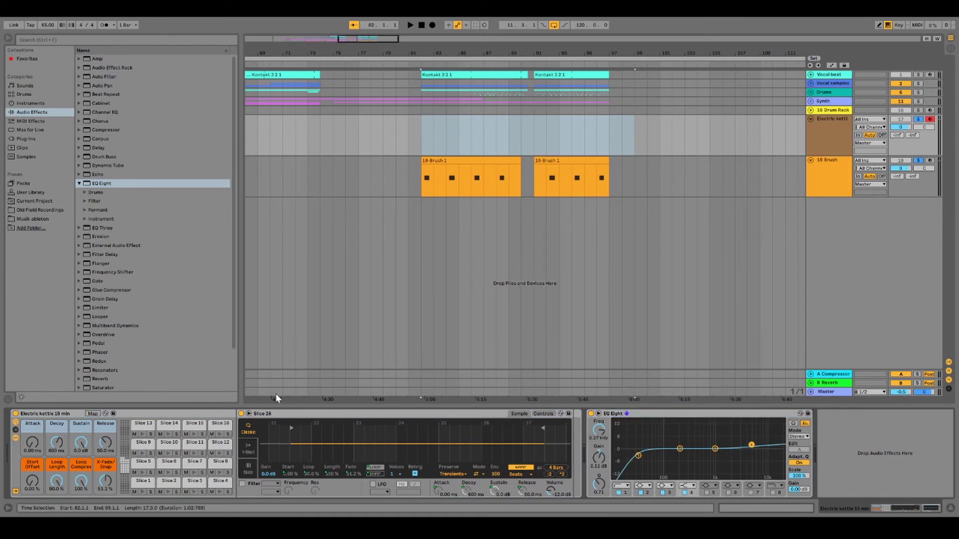
Try removing the Slice 26 device and set the Electric kettle track's monitoring to In
click(270, 413)
key(Delete)
click(858, 135)
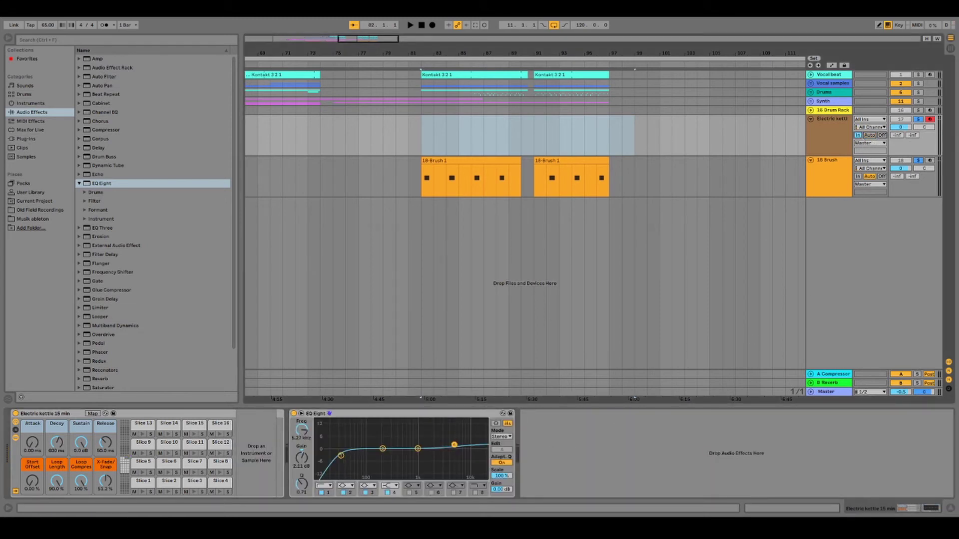
key(ctrl+z)
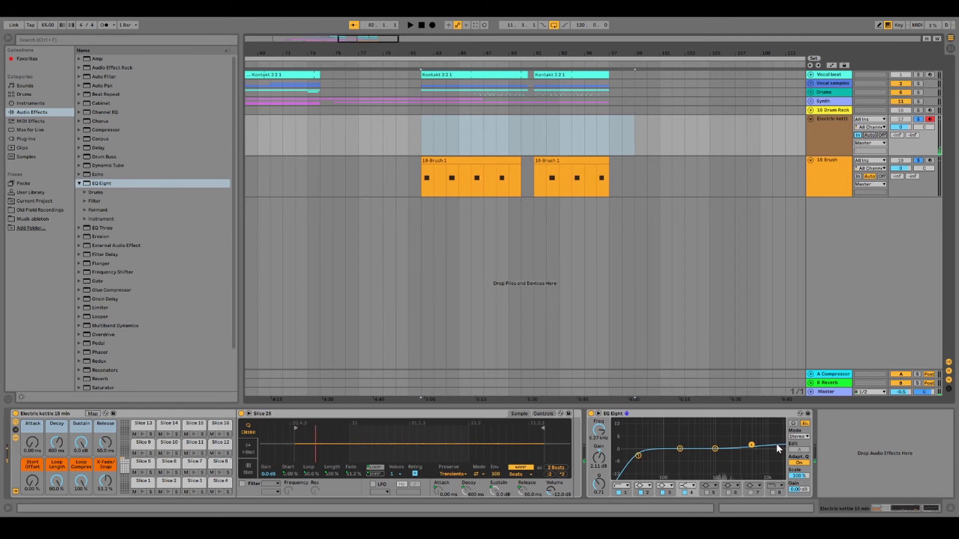
Shape the kettle's EQ Eight with a 6 dB boost near 1.5 kHz and a low cut at about 880 Hz, followed by a Compressor
drag(751, 444, 724, 437)
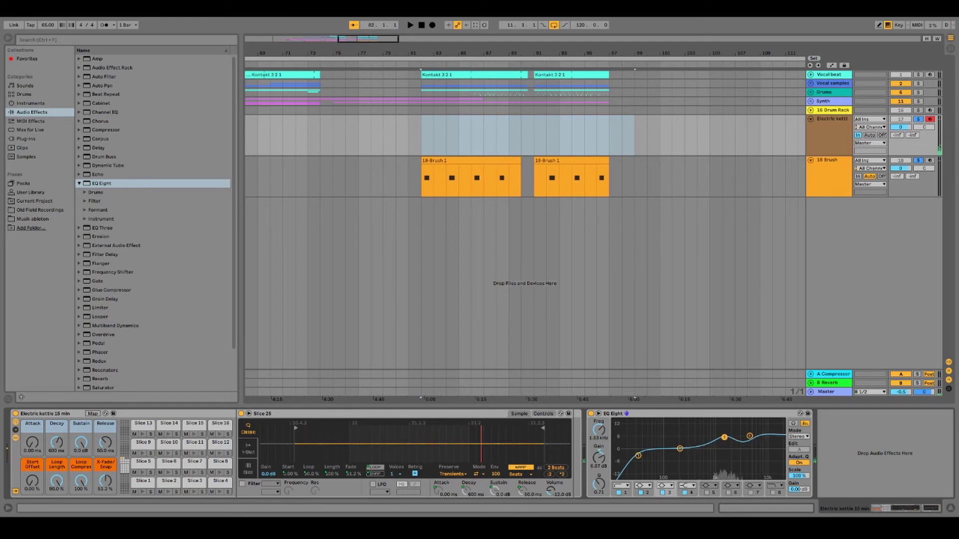
drag(639, 457, 712, 455)
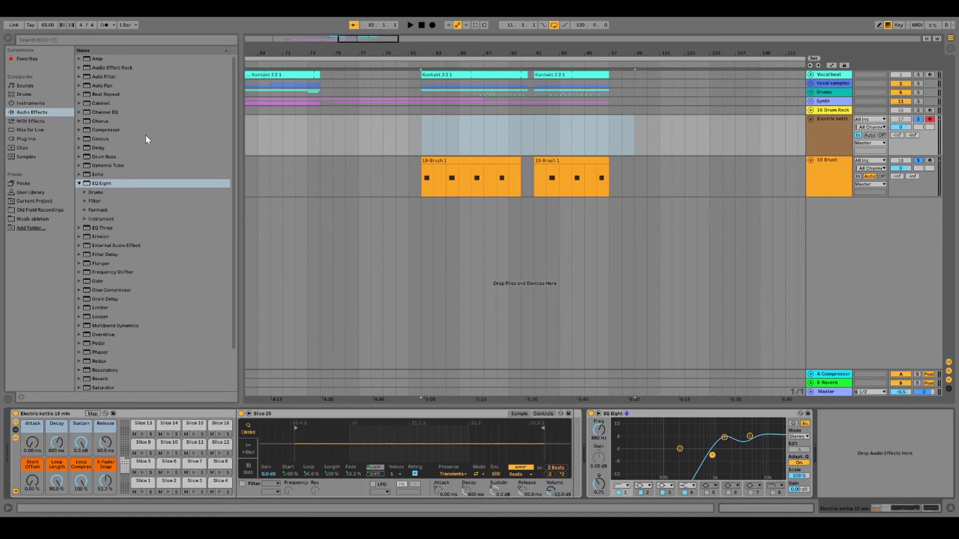
drag(85, 133, 855, 453)
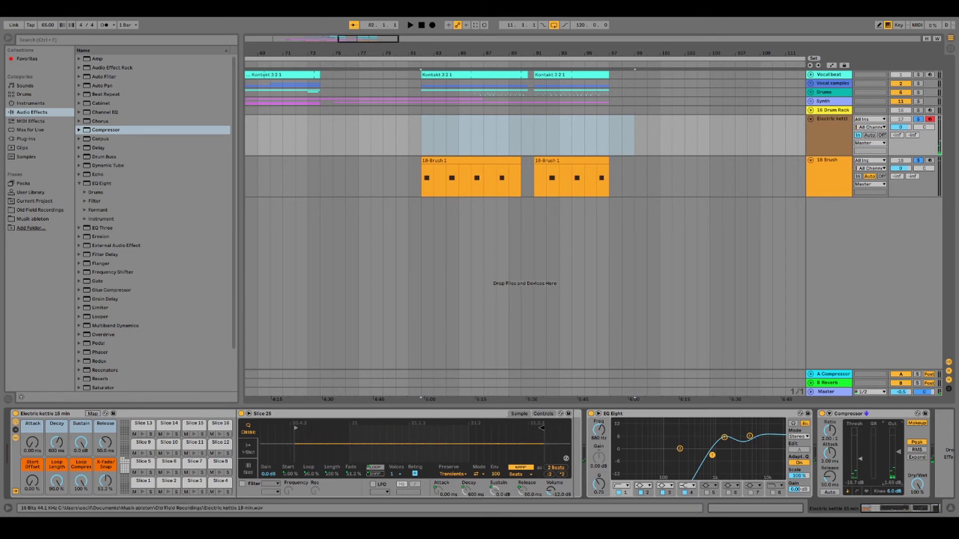
Shorten Slice 25 to one beat by moving its end marker, and remove the slice's device
drag(542, 428, 319, 428)
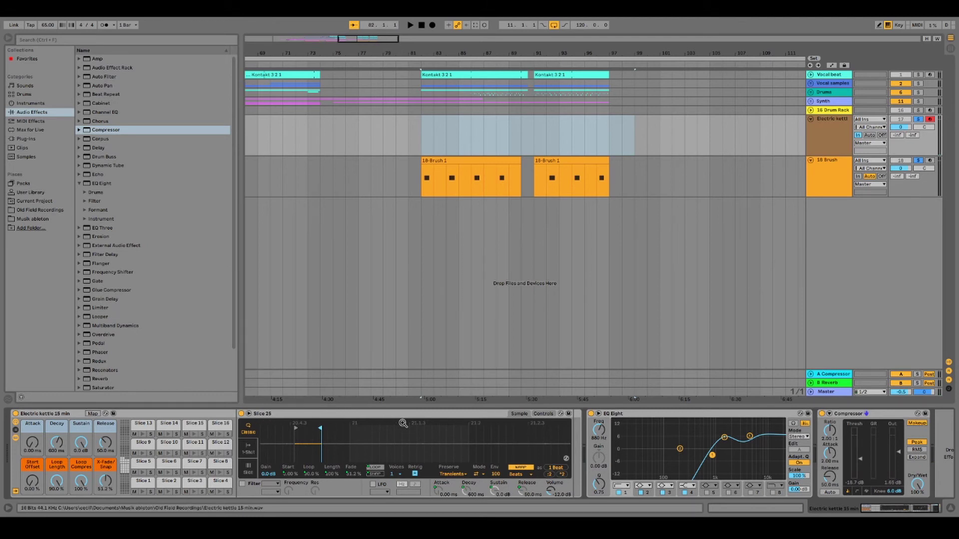
key(Delete)
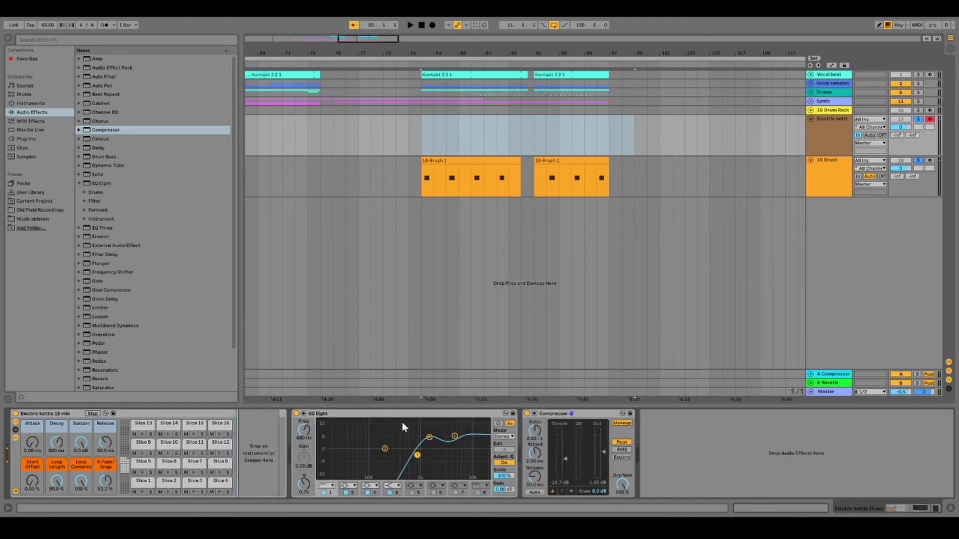
Unsolo the Electric kettle track and record a Slice 25 rhythm from bar 81, turning the metronome on during the take
click(204, 444)
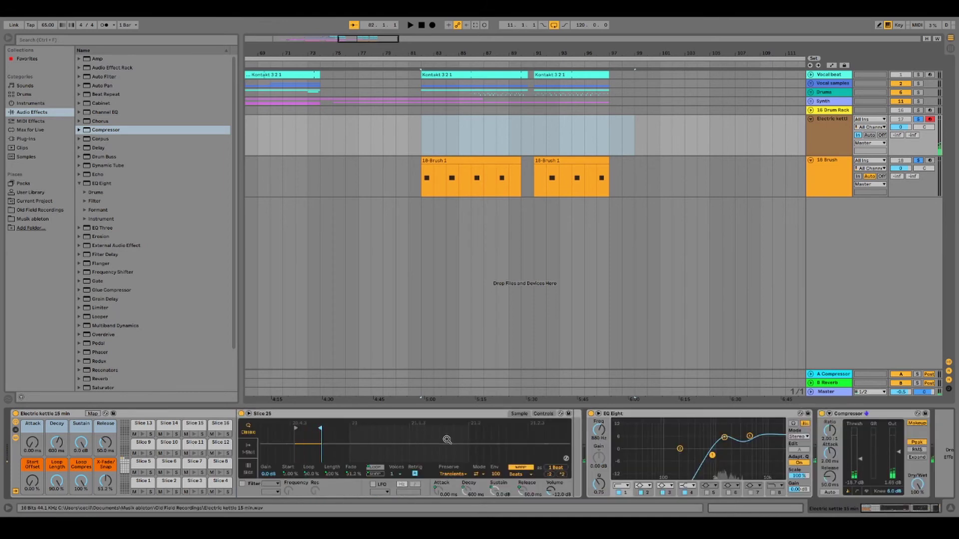
click(918, 119)
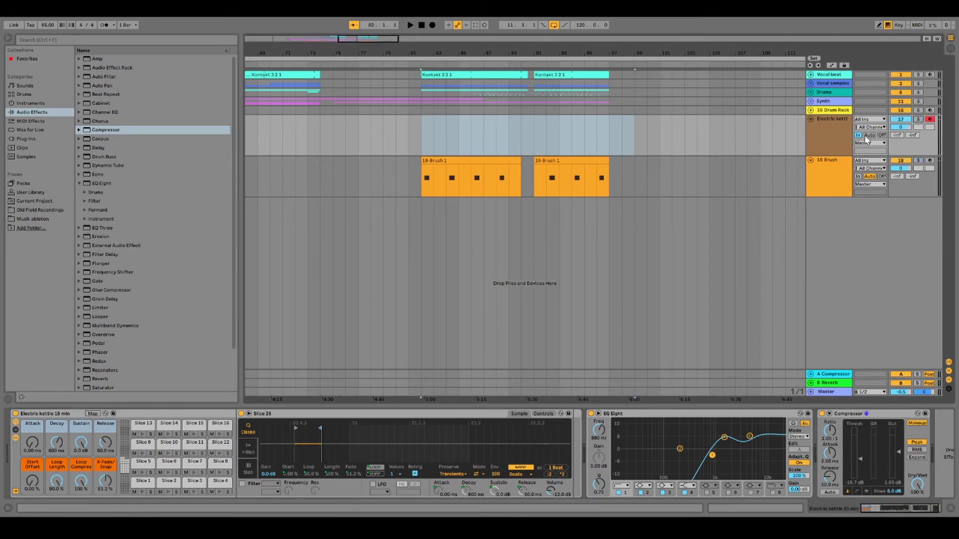
click(412, 63)
key(F9)
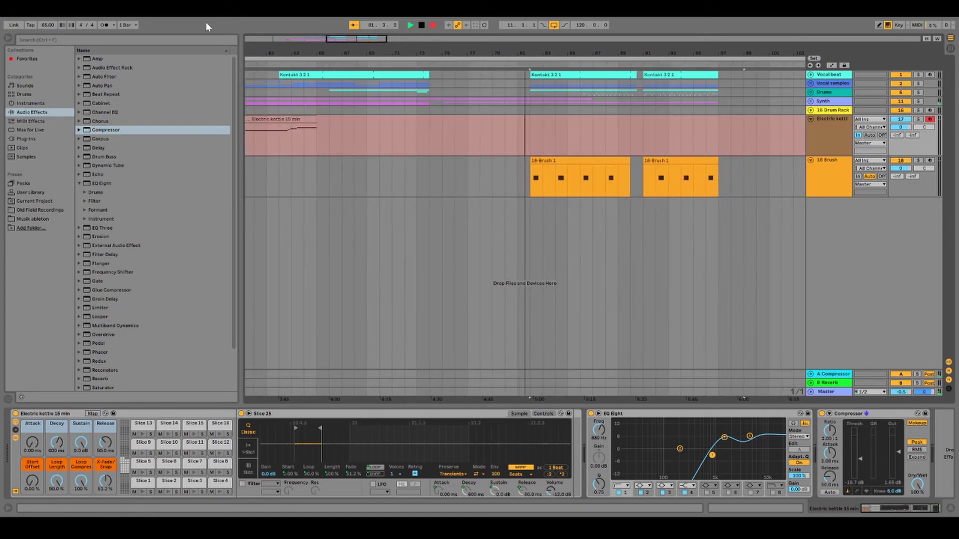
click(103, 25)
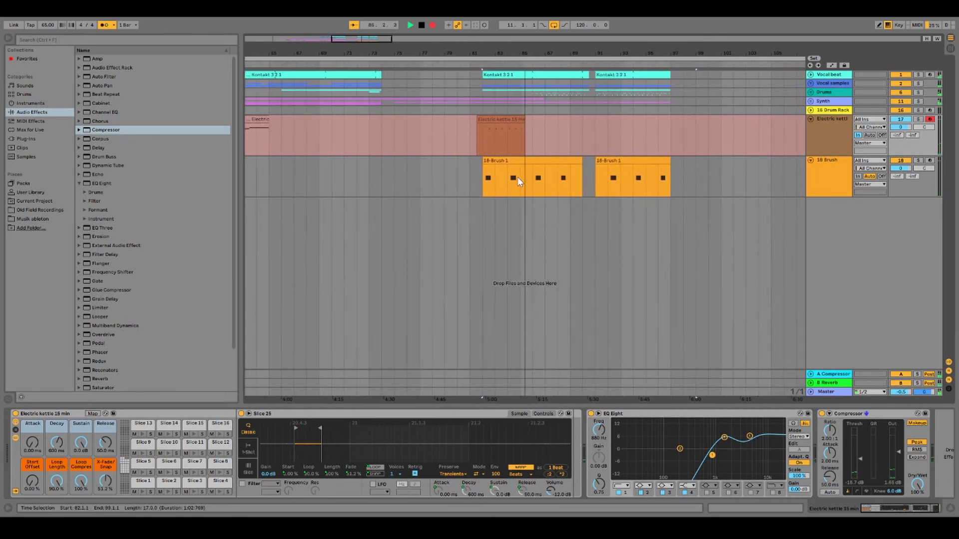
key(space)
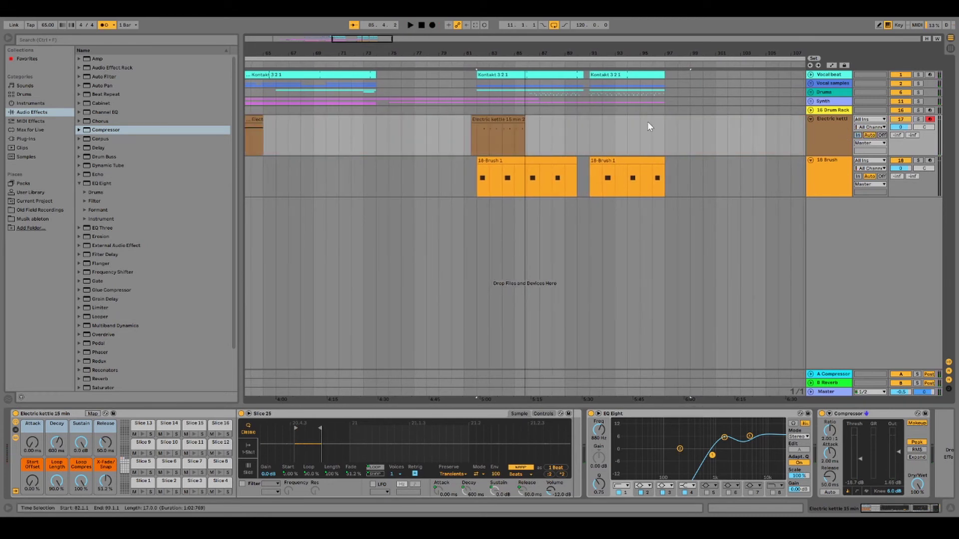
Open the newly recorded kettle clip in an enlarged note editor and quantize all of its Slice 25 notes
double_click(488, 120)
drag(679, 405, 679, 224)
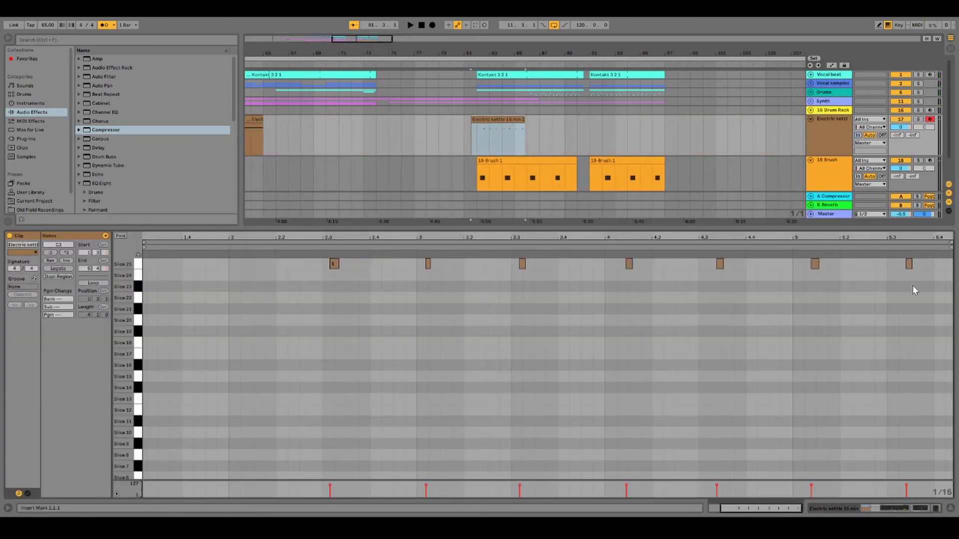
drag(934, 295, 298, 271)
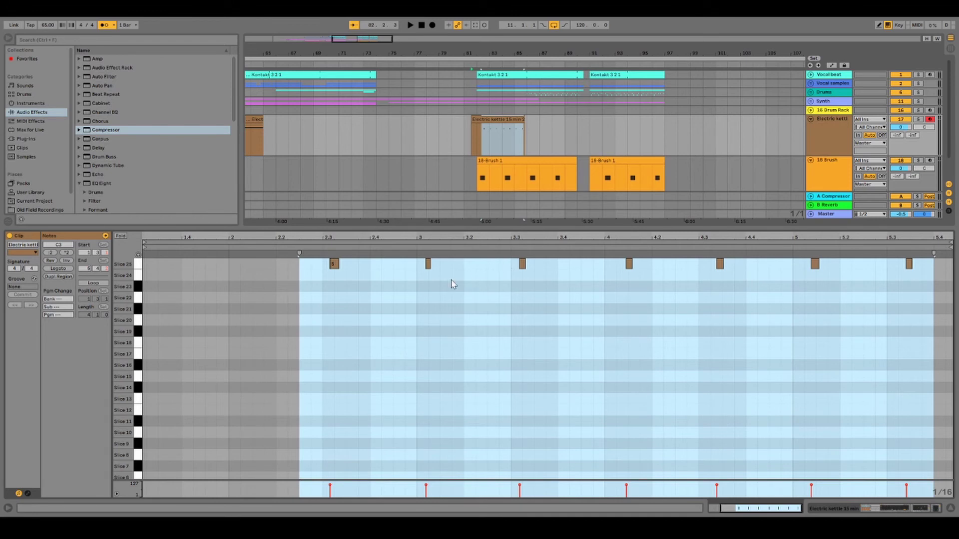
key(ctrl+u)
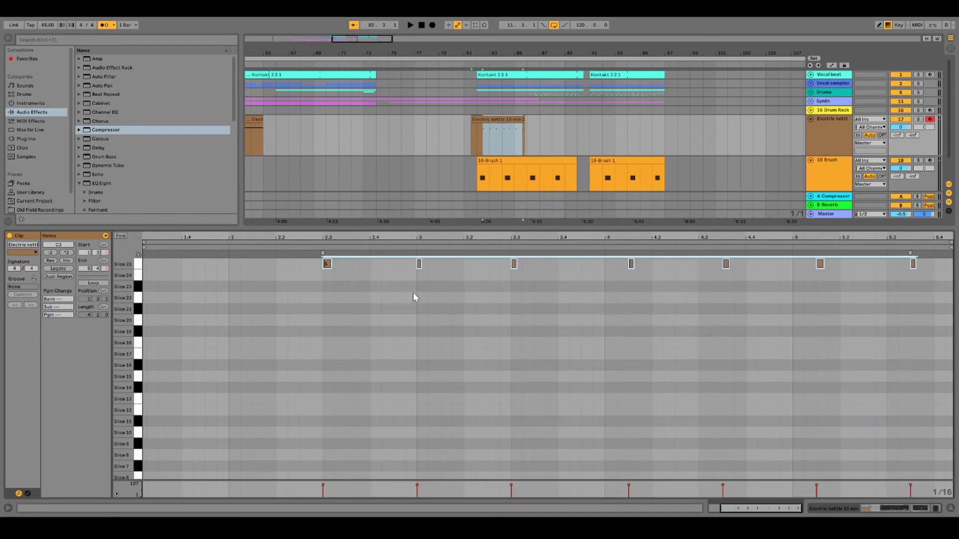
click(380, 285)
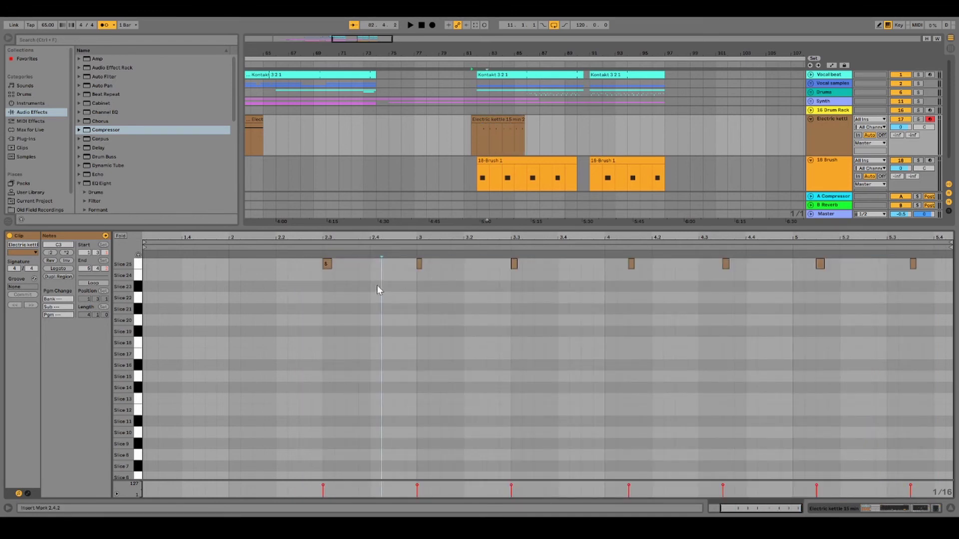
Shift the clip's first three Slice 25 notes an eighth note later to 2.3.3, 3.1.3 and 3.3.3, checking the rhythm by playback
click(474, 64)
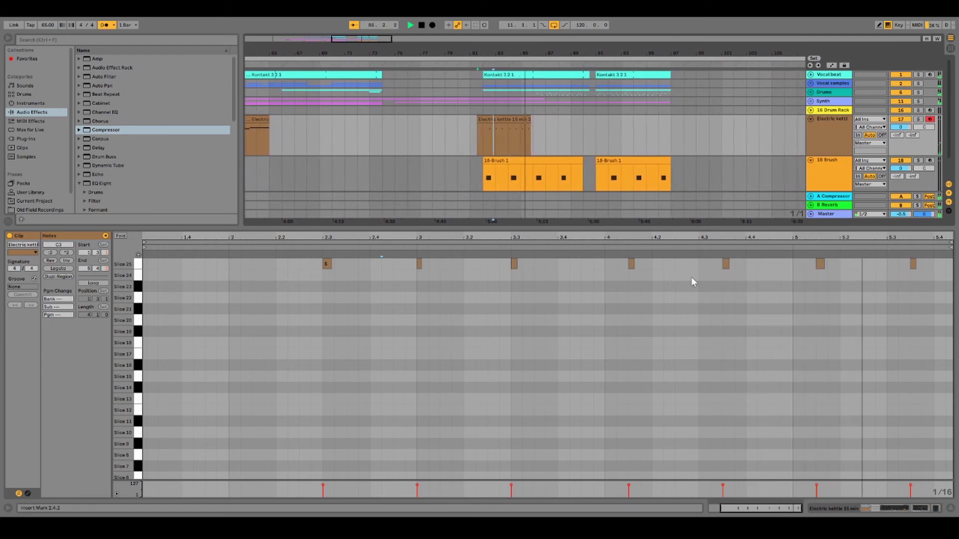
key(space)
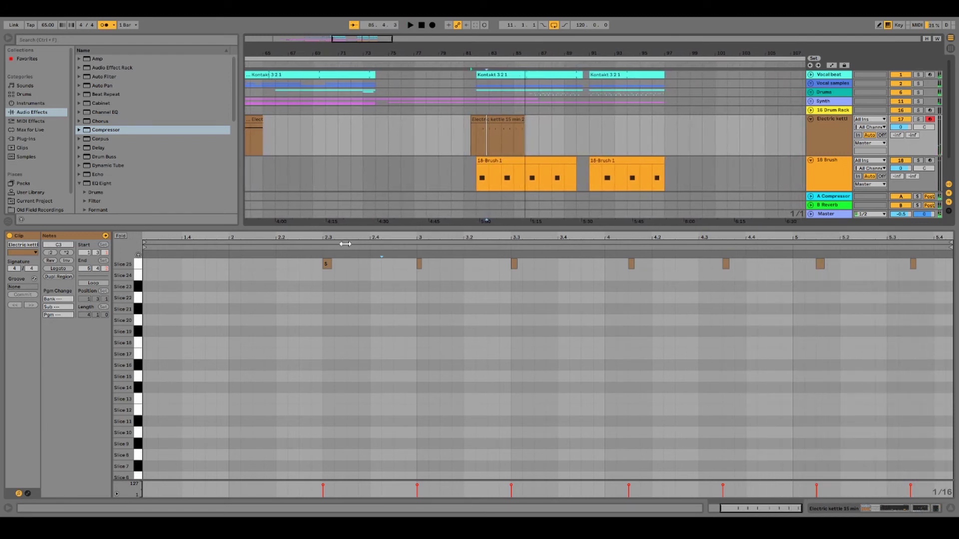
drag(327, 264, 351, 263)
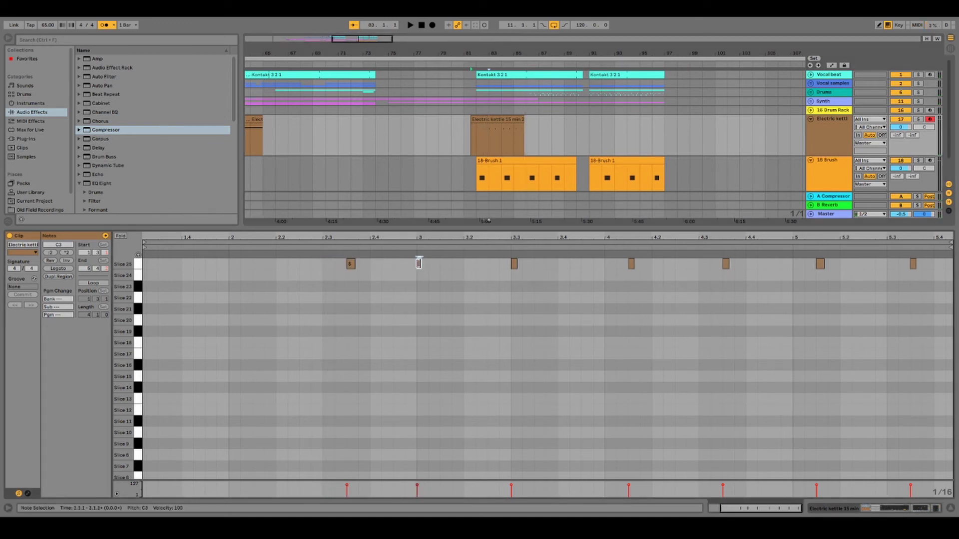
drag(419, 265, 446, 268)
drag(515, 266, 537, 266)
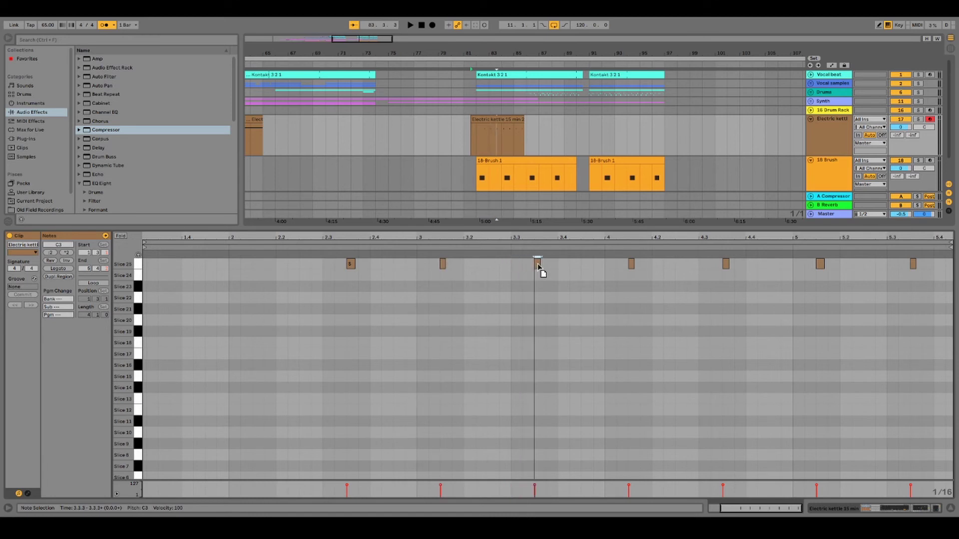
key(space)
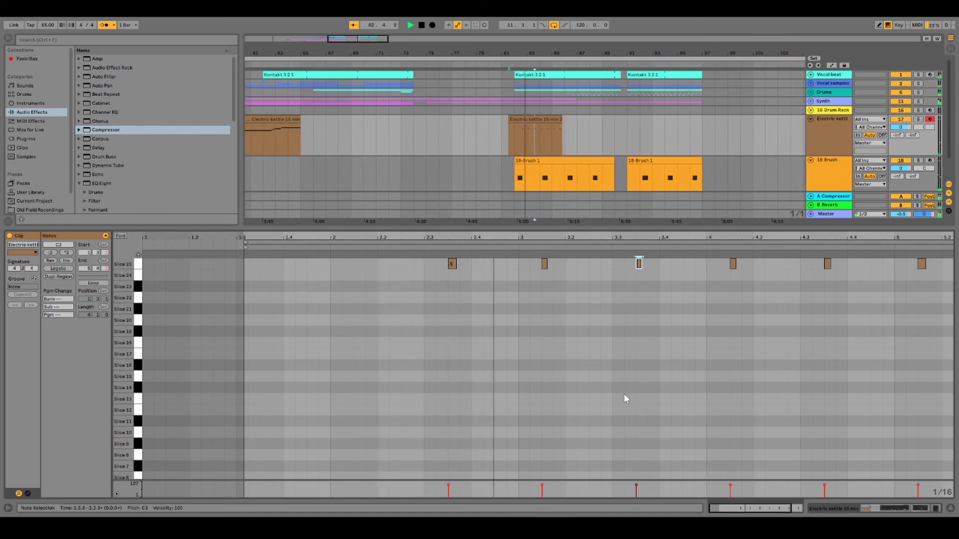
key(space)
click(950, 508)
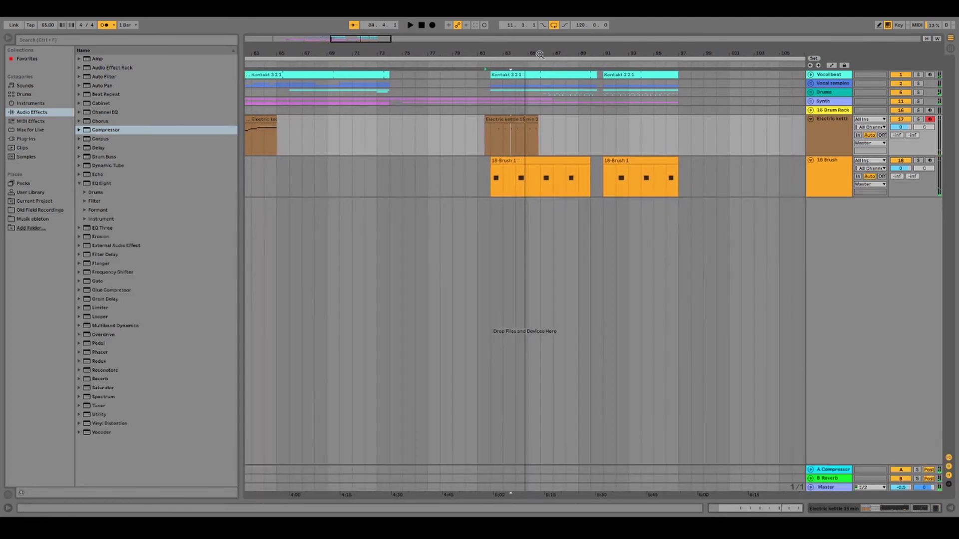
Adjust the new kettle clip to run from 82.1.1 to 86.1.1 and duplicate it directly after itself
drag(365, 39, 385, 90)
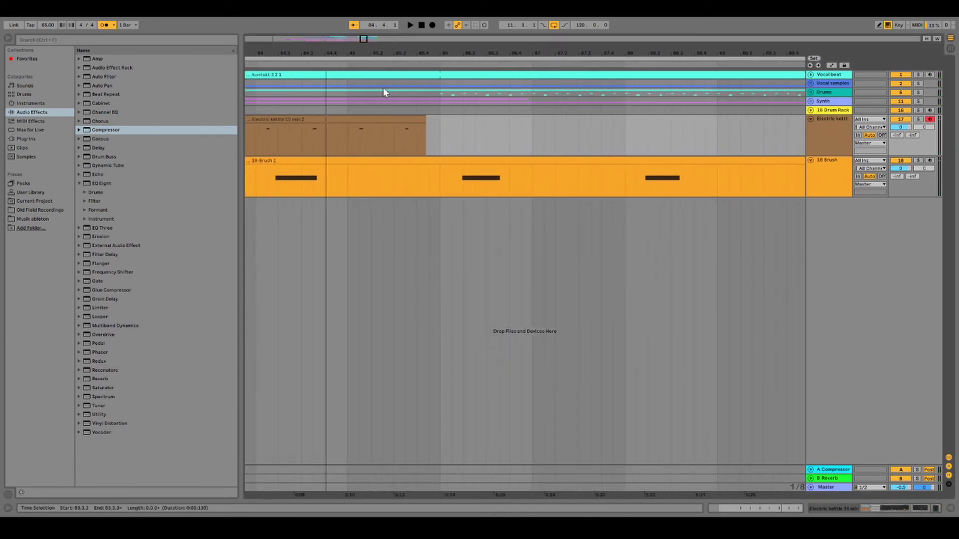
drag(428, 118, 439, 118)
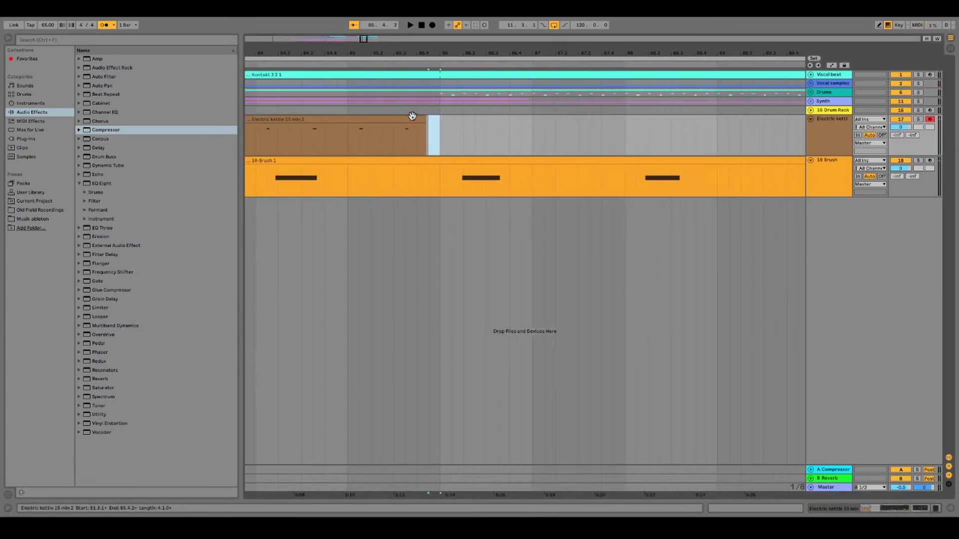
click(412, 116)
click(451, 135)
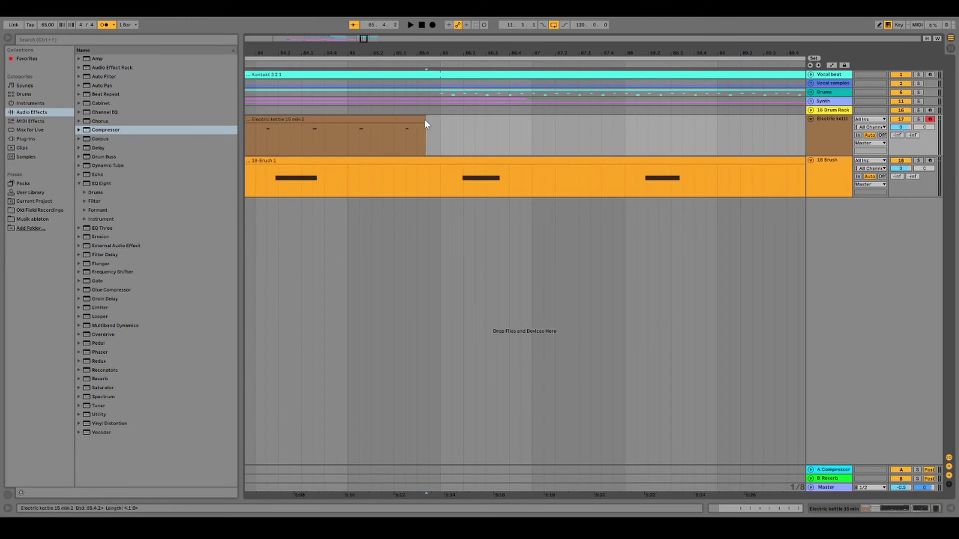
drag(423, 119, 441, 117)
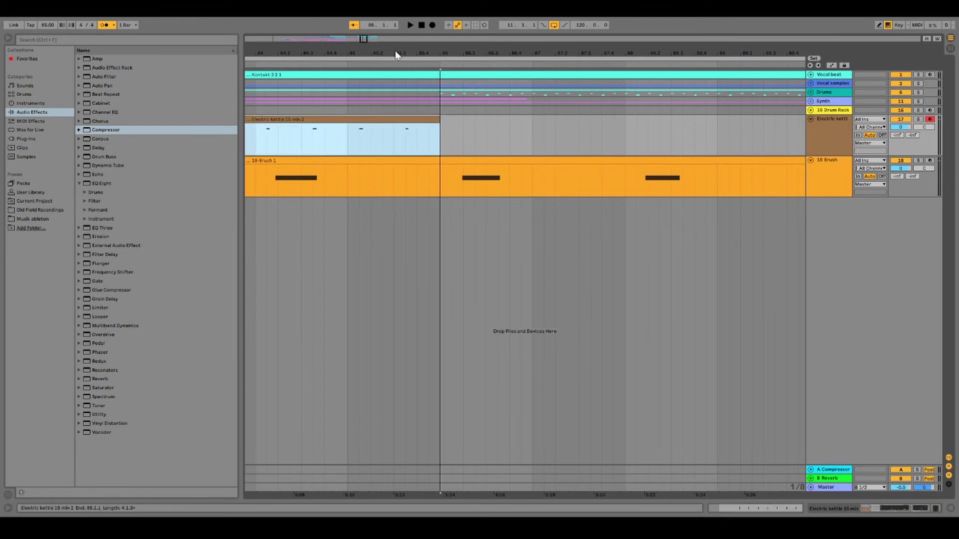
drag(364, 39, 359, 39)
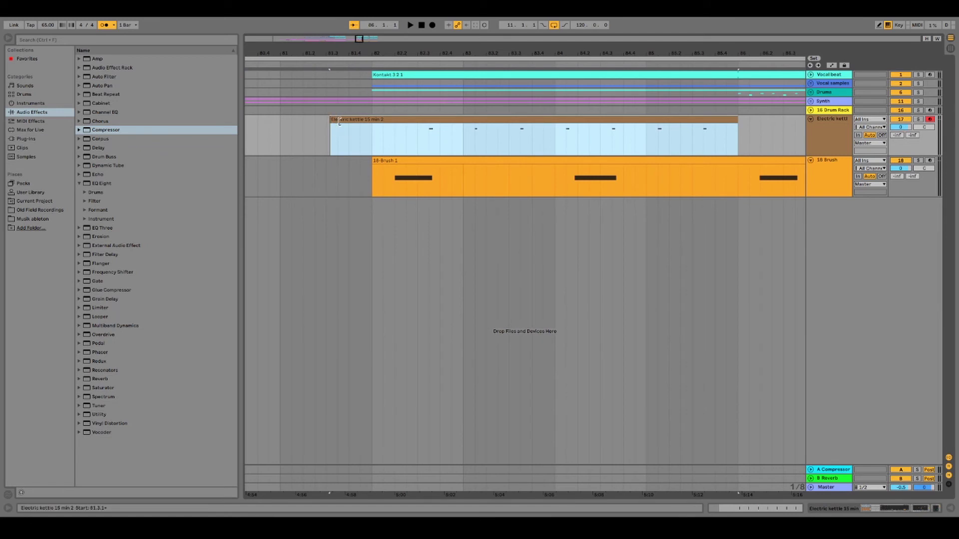
drag(339, 122, 371, 129)
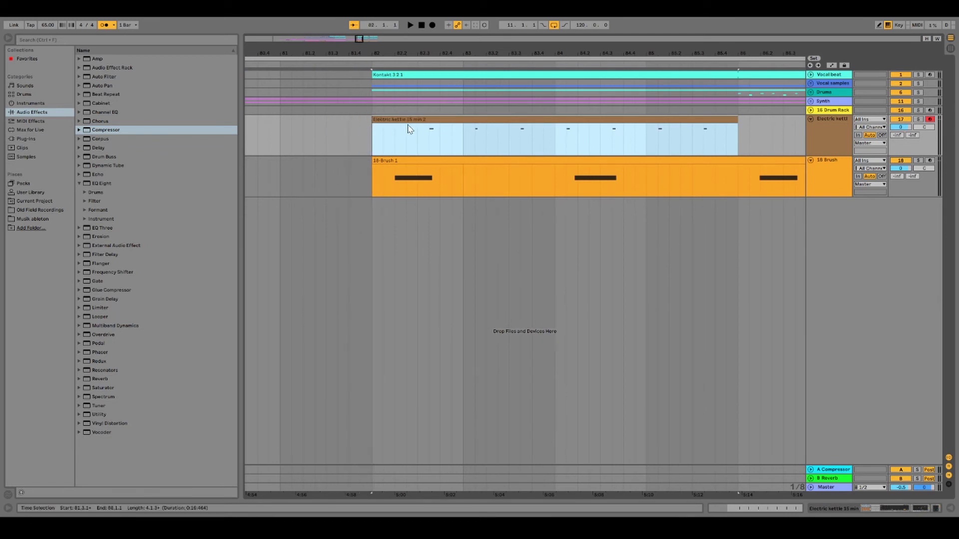
key(ctrl+d)
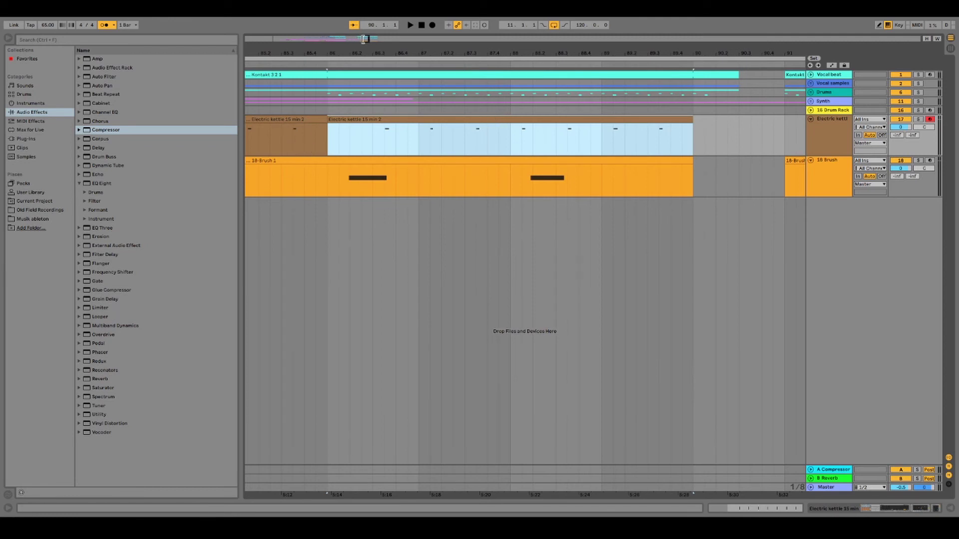
drag(364, 39, 367, 52)
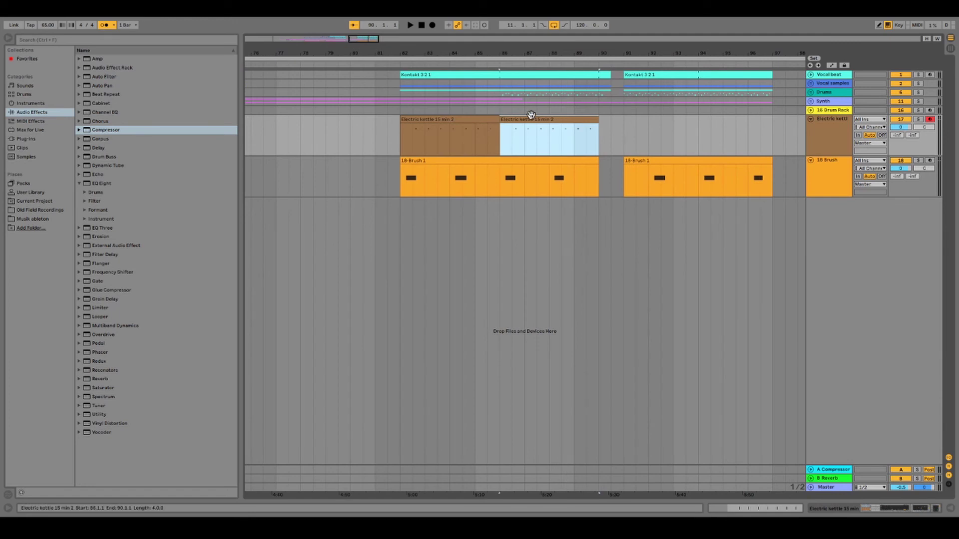
Add a Delay after the Compressor on the Electric kettle track and adjust its feedback while playing the track soloed
double_click(470, 122)
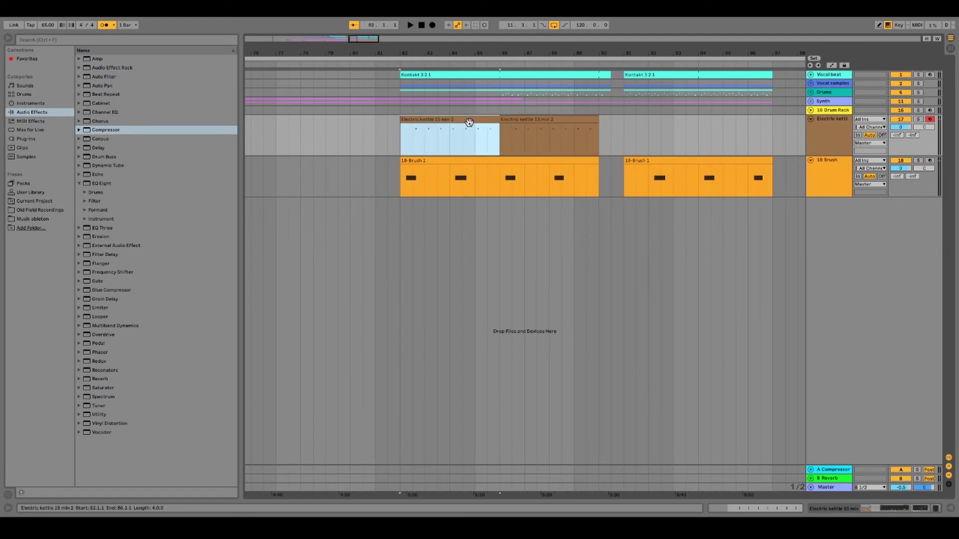
click(825, 131)
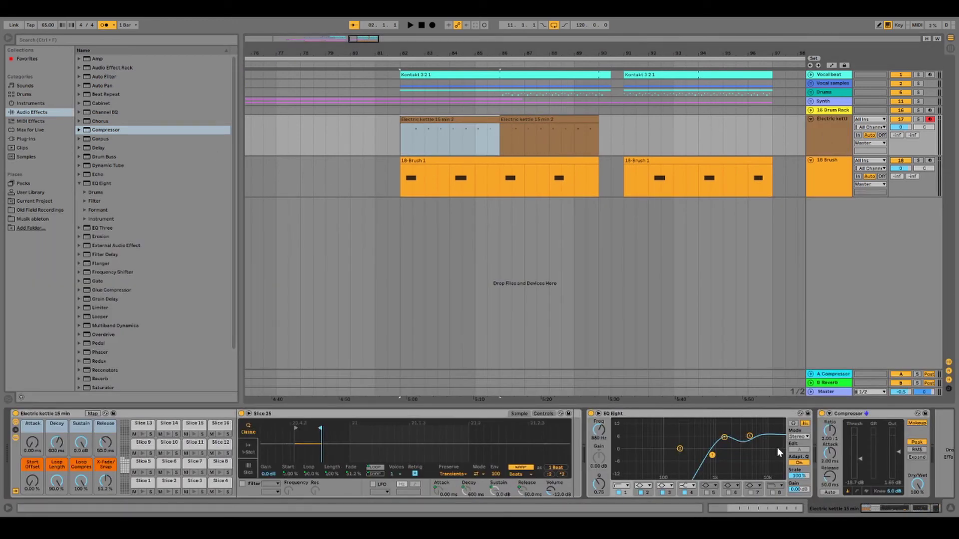
click(86, 148)
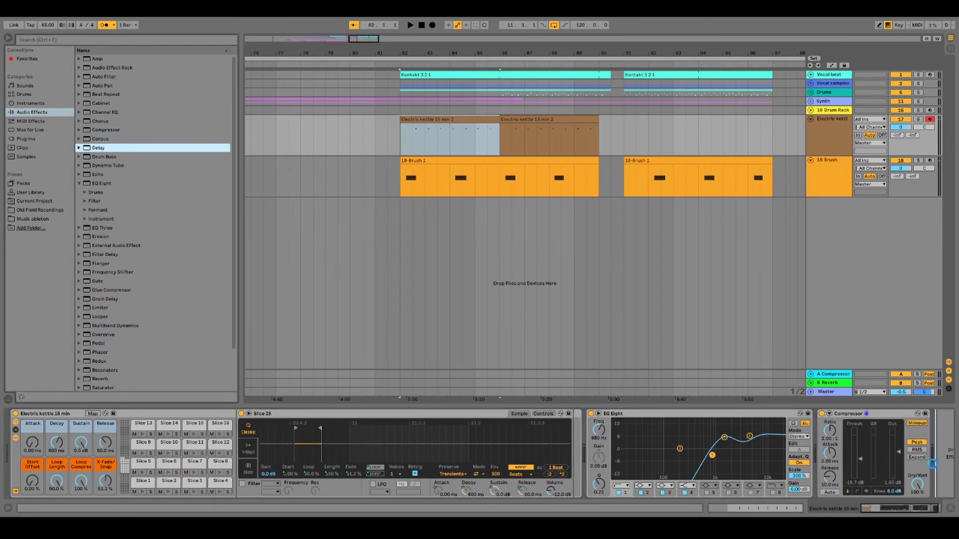
drag(932, 463, 932, 462)
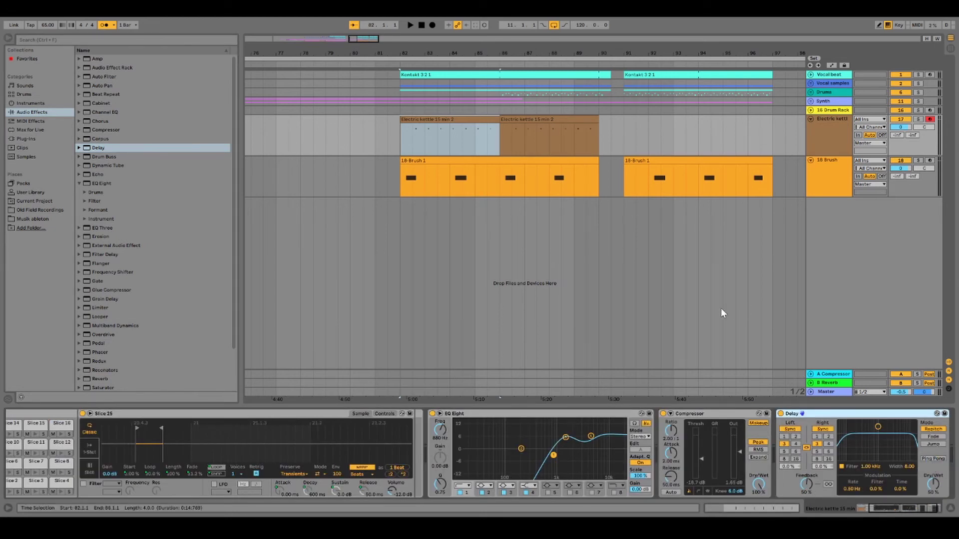
click(399, 65)
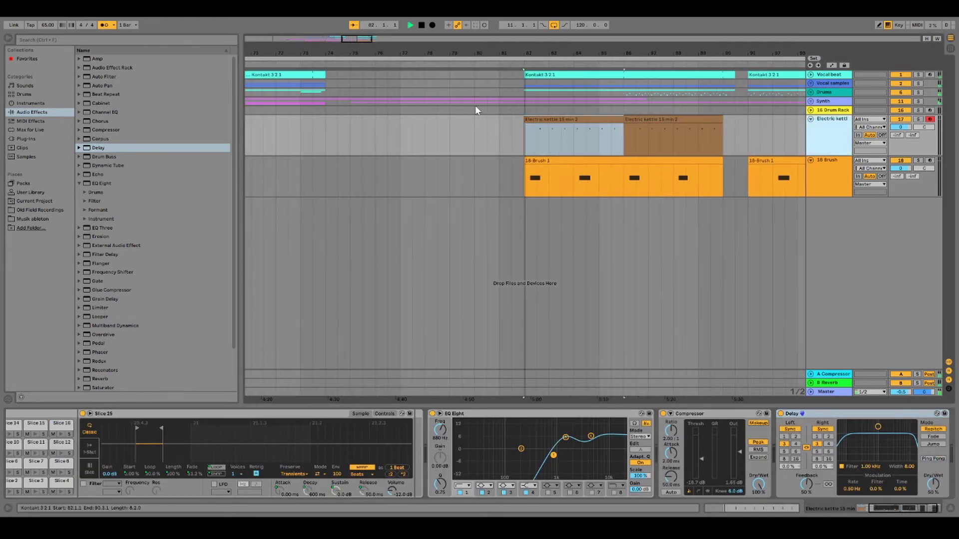
click(918, 120)
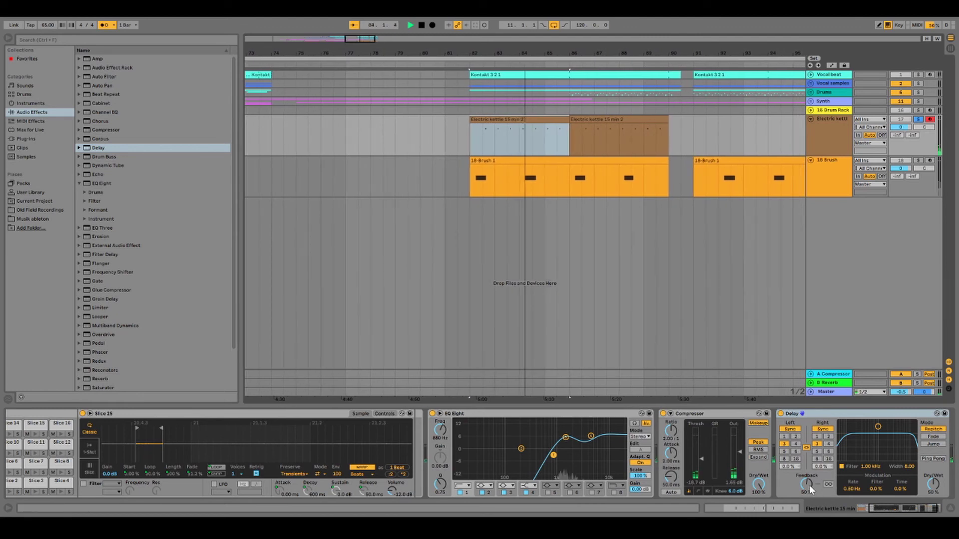
mouse_move(809, 485)
mouse_down()
mouse_move(809, 469)
mouse_move(808, 488)
mouse_up()
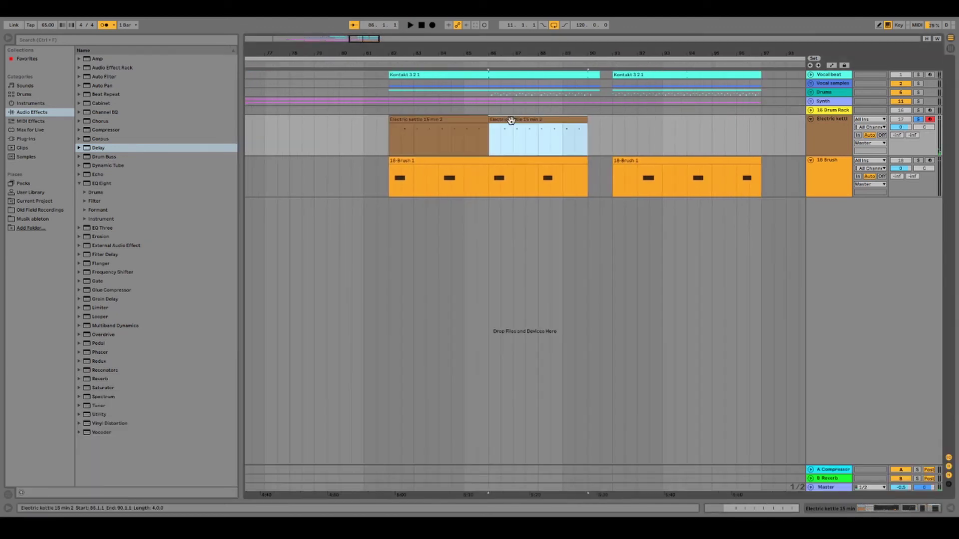
Paste the four-bar kettle clip at bar 91, duplicate it after itself, and shorten the last copy to end at bar 97
click(612, 131)
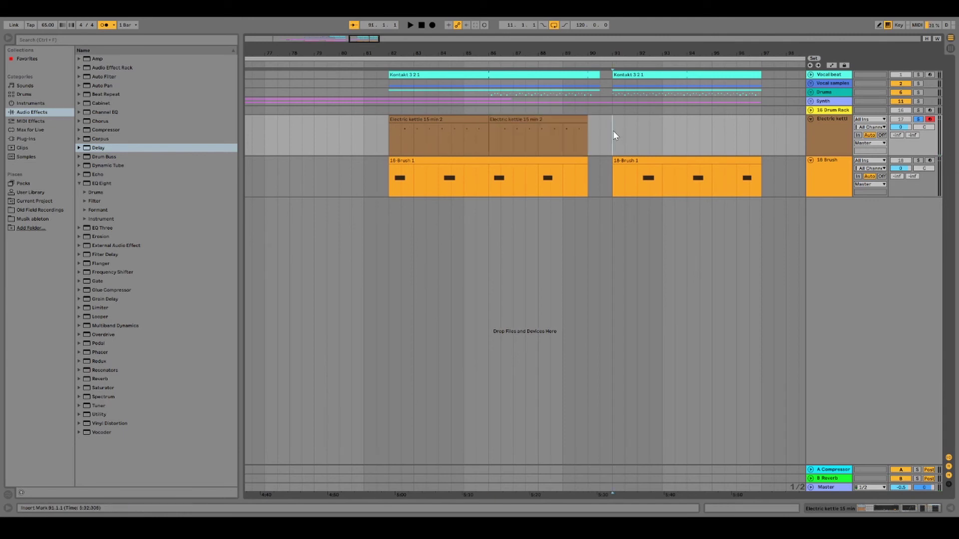
key(ctrl+v)
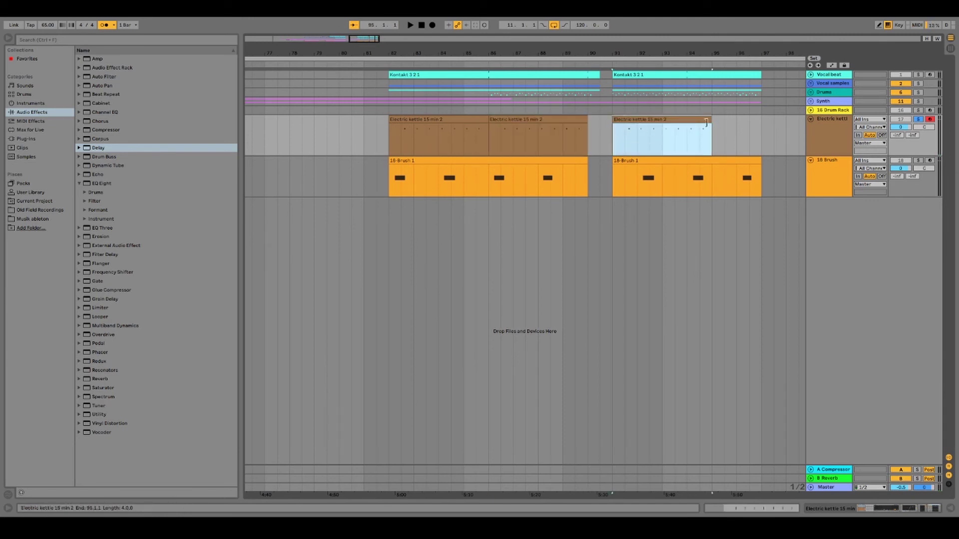
click(693, 118)
key(ctrl+d)
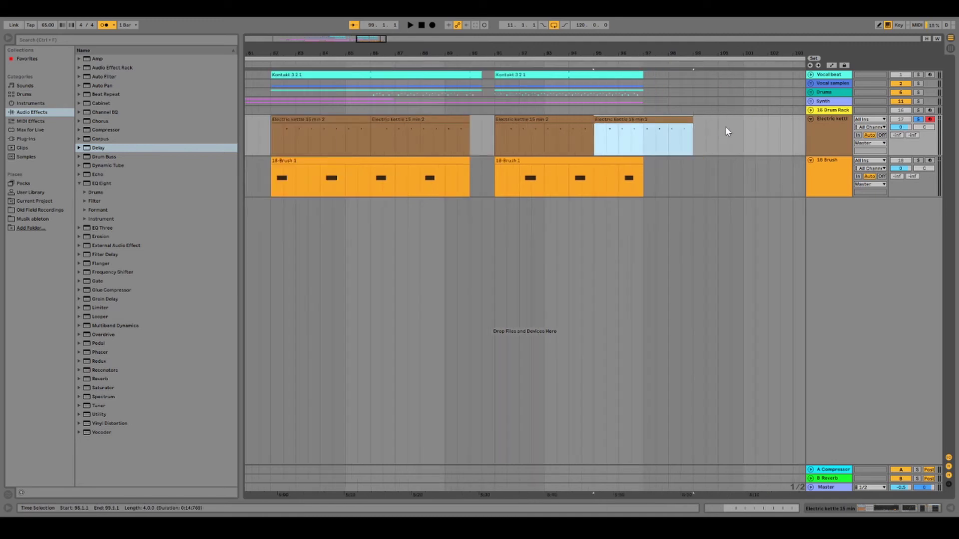
drag(691, 133, 643, 129)
Play back the arrangement through the section with the new kettle and brush clips
key(minus)
key(minus)
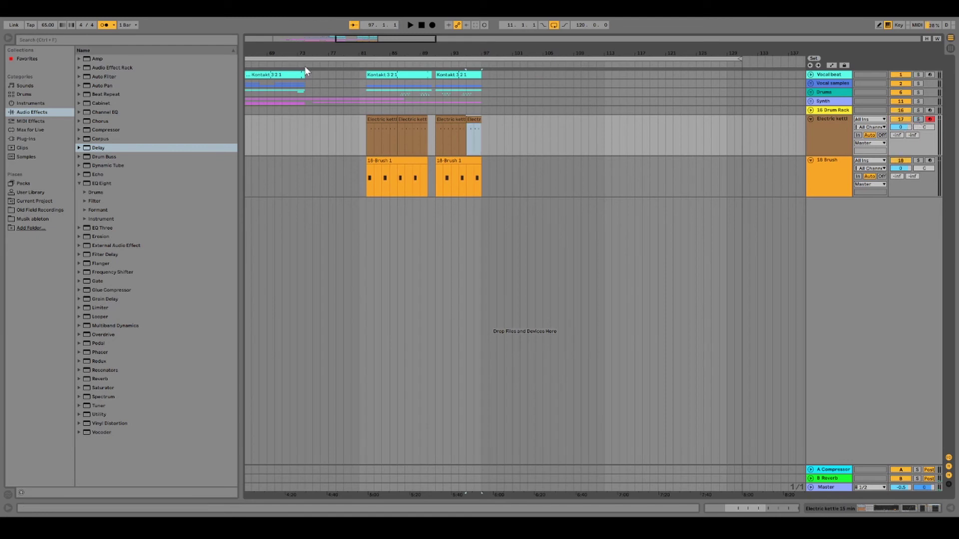
drag(366, 64, 521, 64)
key(space)
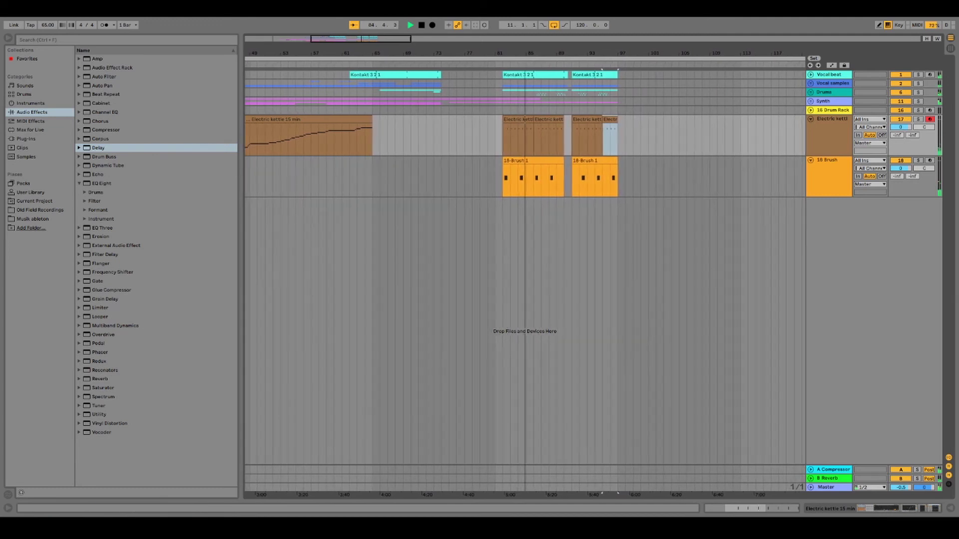
Listen to the Electric kettle, Brush, 16 Drum Rack and Drums tracks soloed together, and clear the solos
click(919, 120)
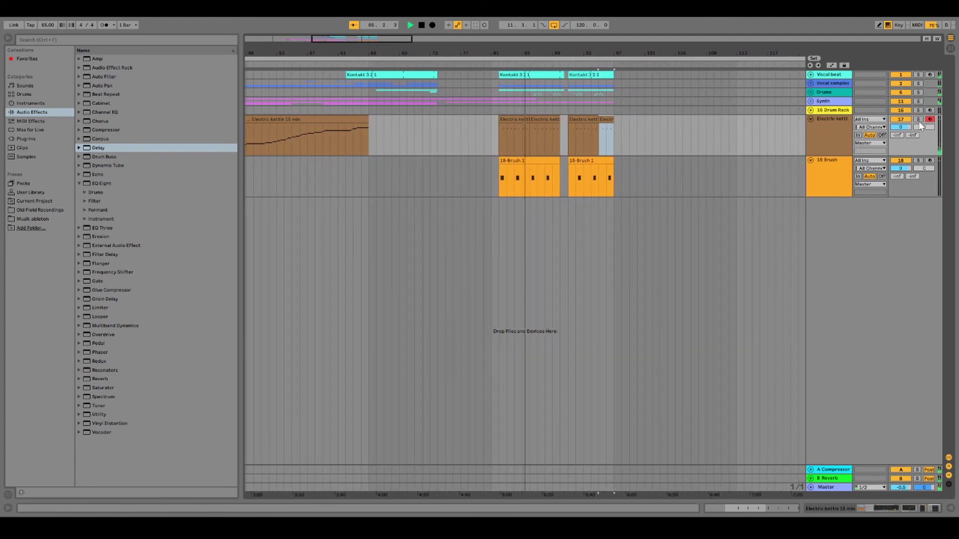
click(918, 160)
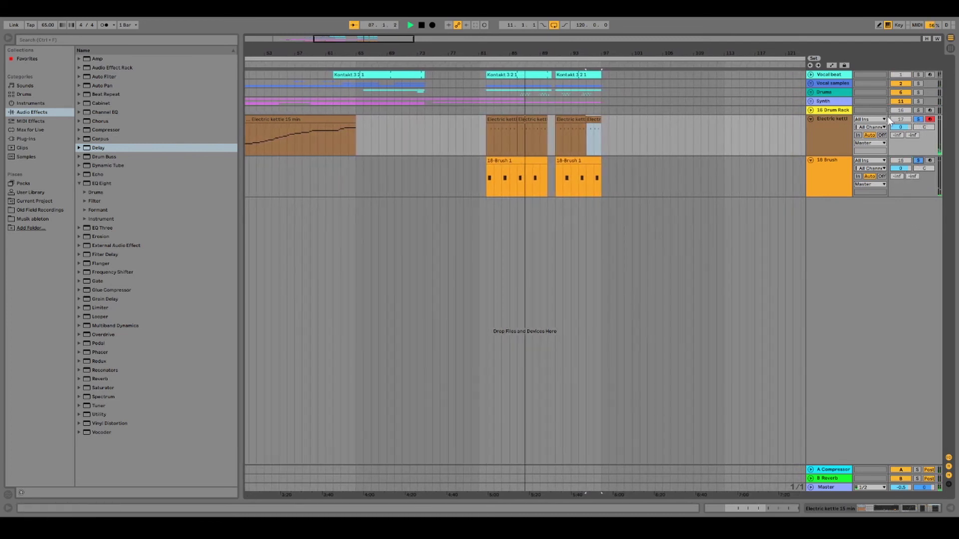
click(918, 110)
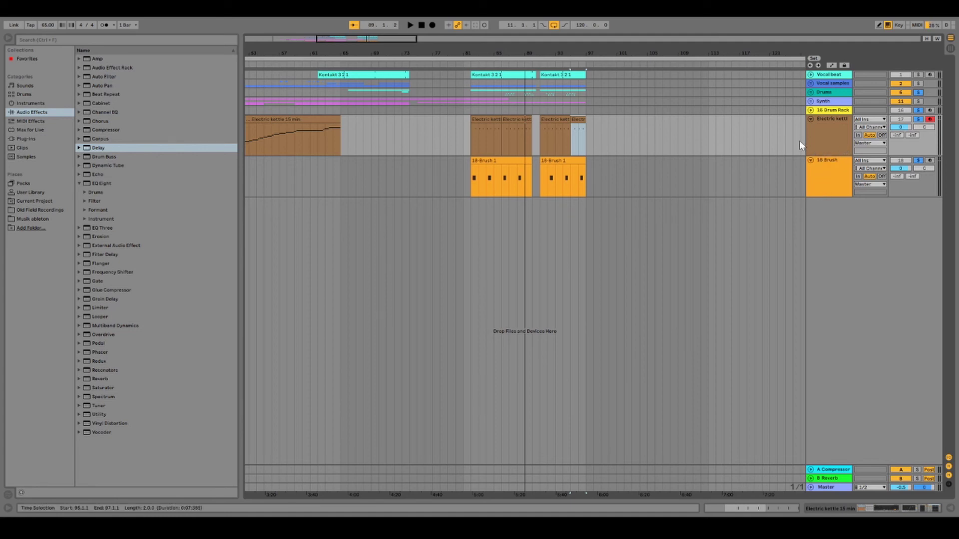
click(811, 92)
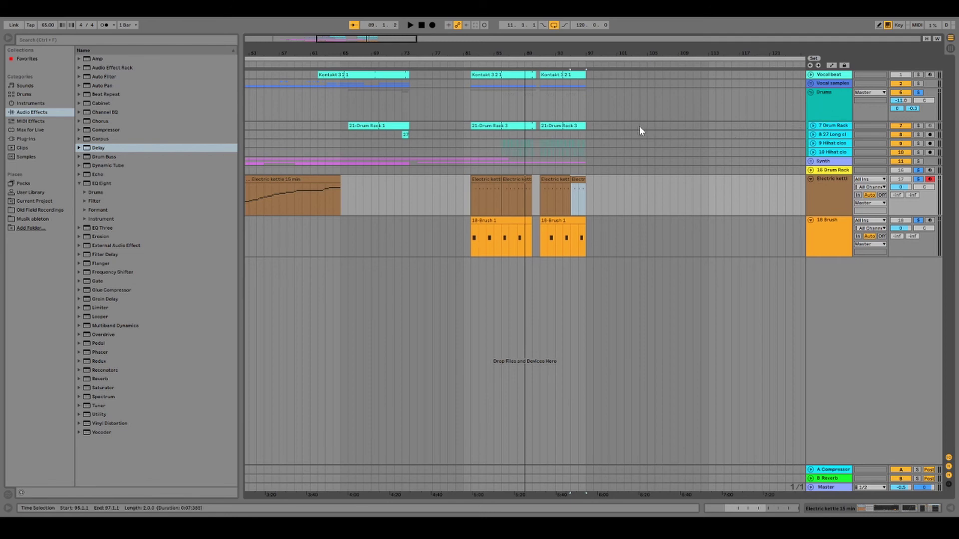
click(919, 179)
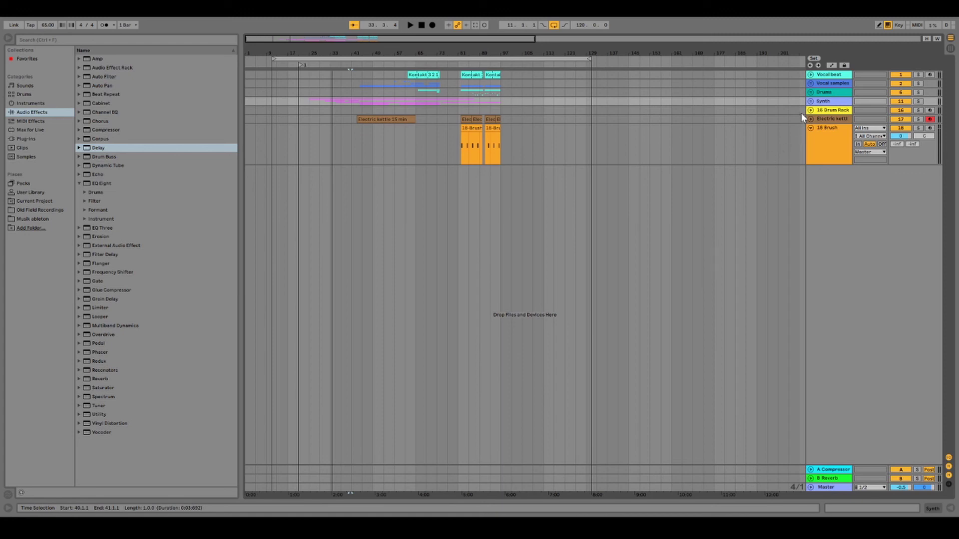
Unfold the Synth group, play the Vocal synth track soloed from around bar 31, and show its device chain
click(810, 101)
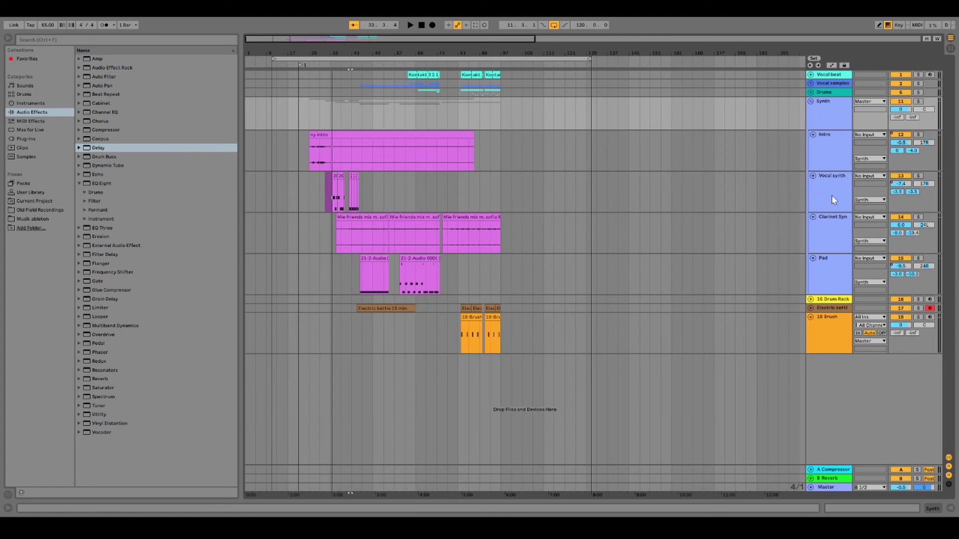
click(918, 175)
click(325, 62)
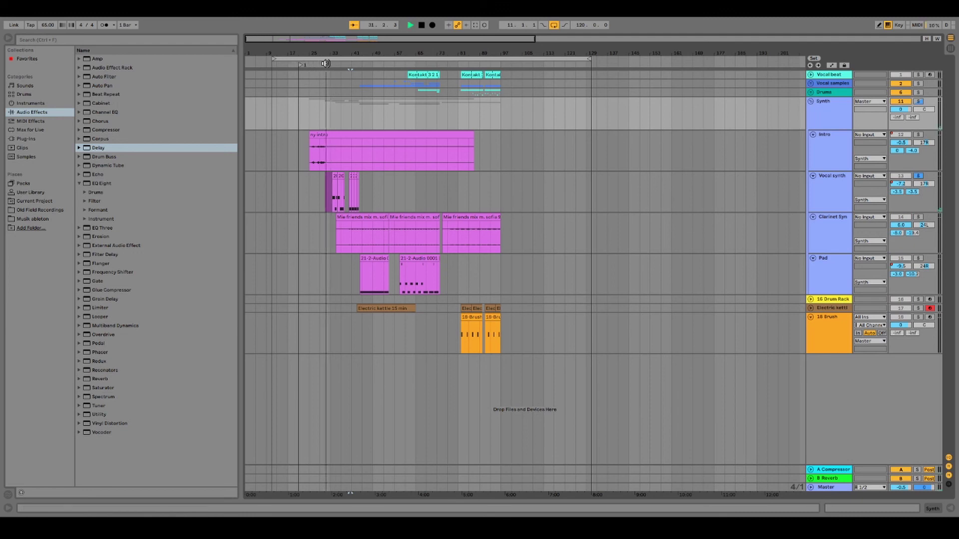
double_click(823, 196)
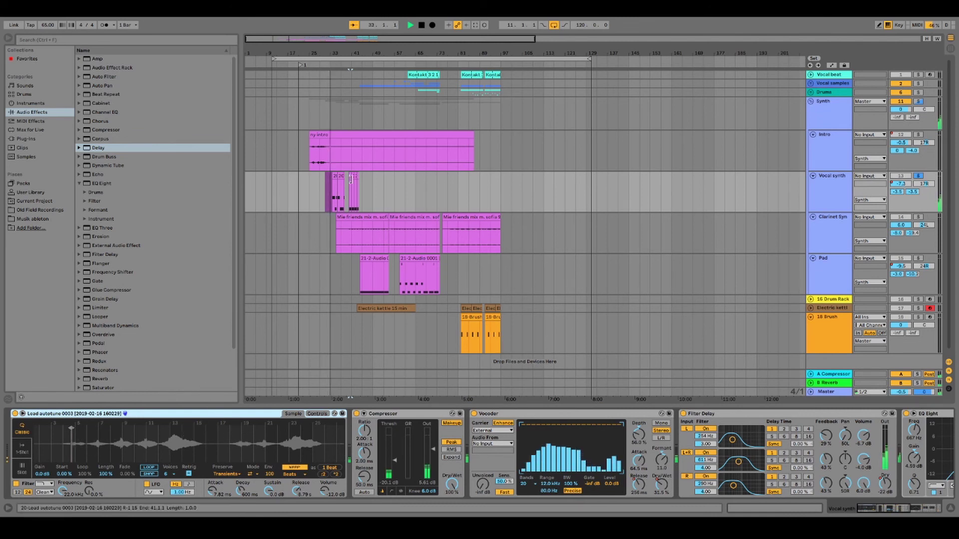
key(space)
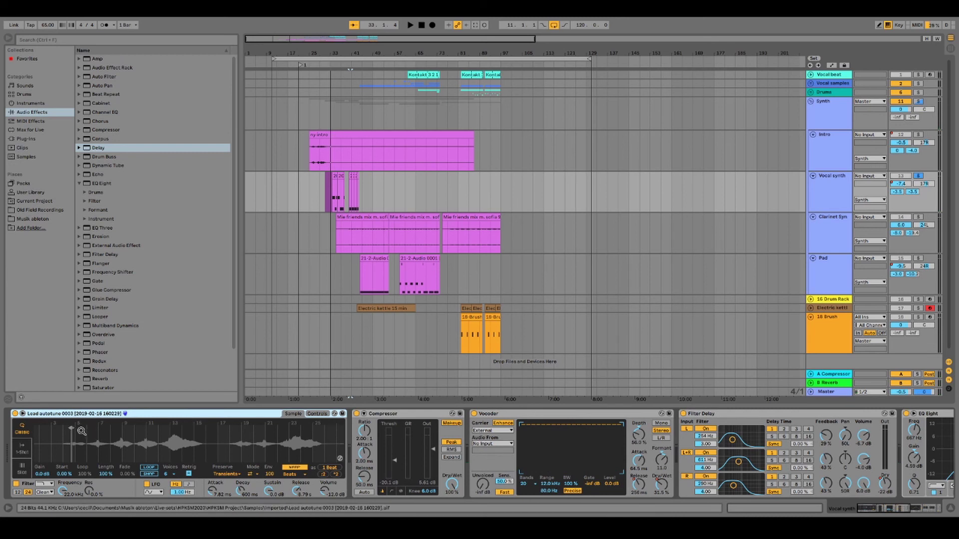
Examine the looped portion of the Vocal synth sample up close and review the effects that follow it
drag(82, 432, 95, 488)
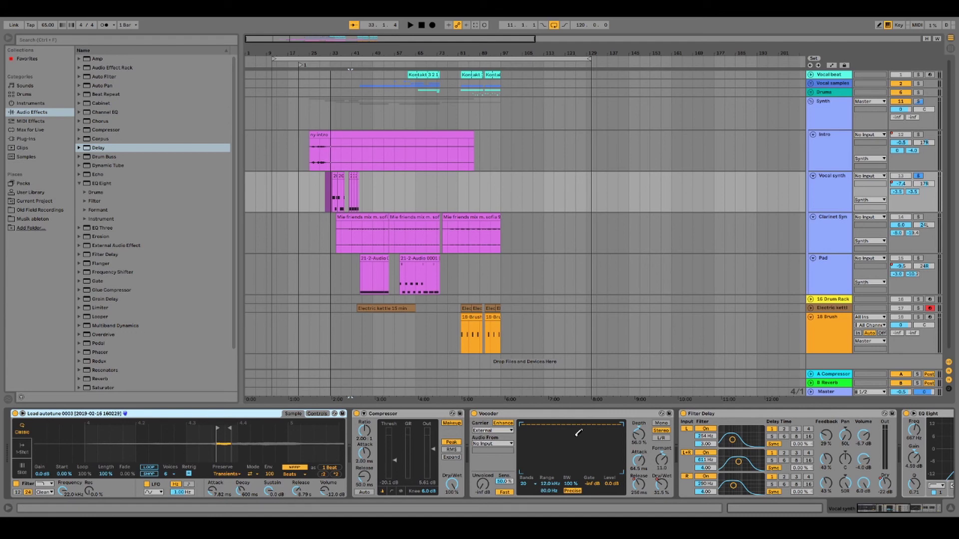
scroll(711, 426, down, 5)
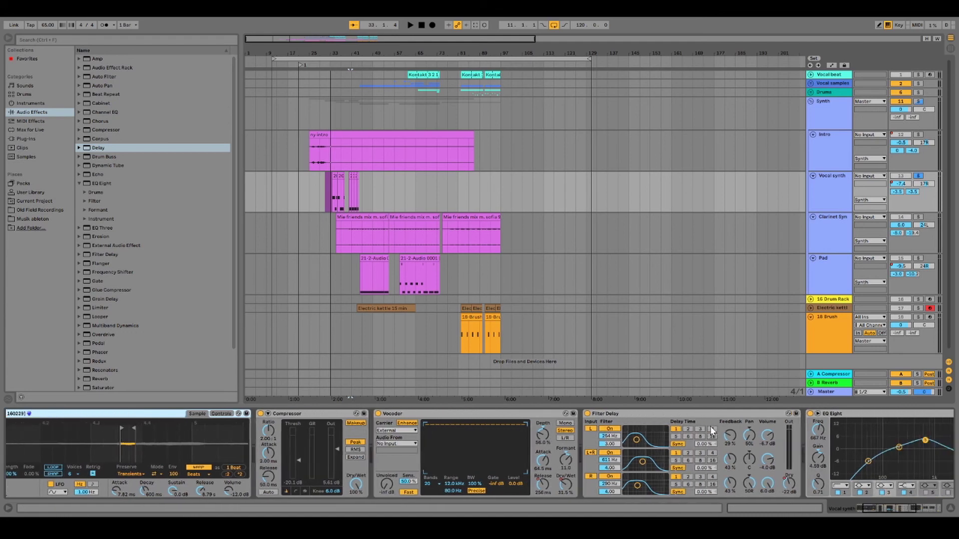
scroll(710, 427, down, 15)
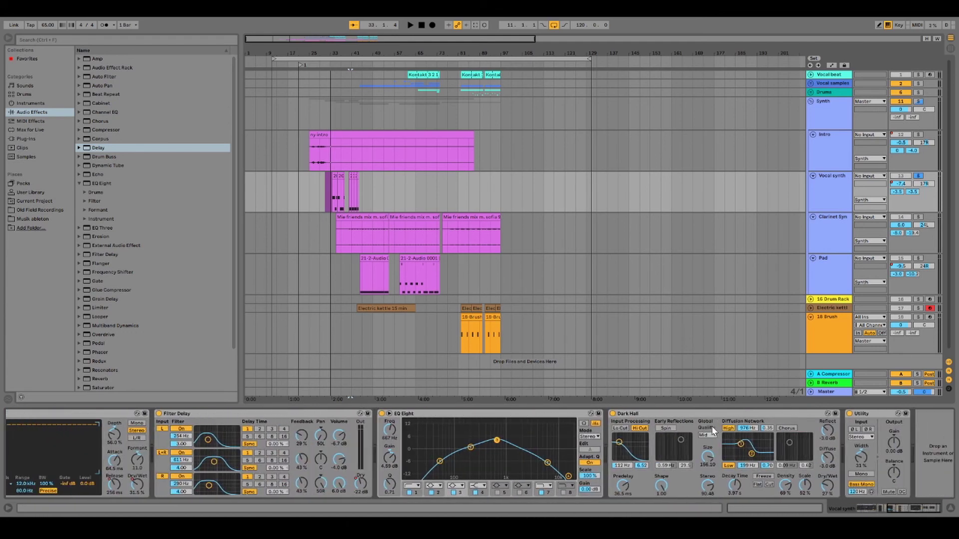
scroll(730, 441, down, 2)
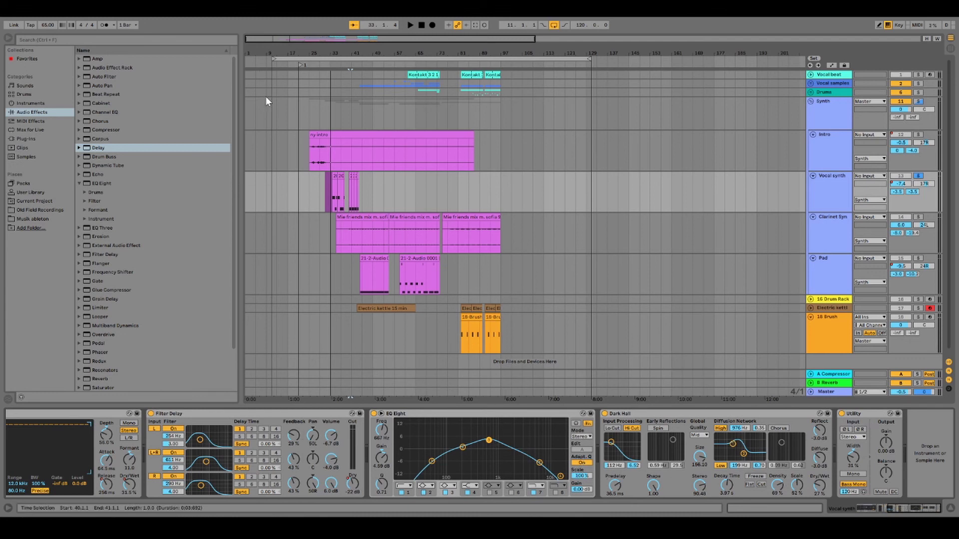
Turn off the Utility, Dark Hall, EQ Eight, Filter Delay, Vocoder and Compressor on the Vocal synth track
click(842, 414)
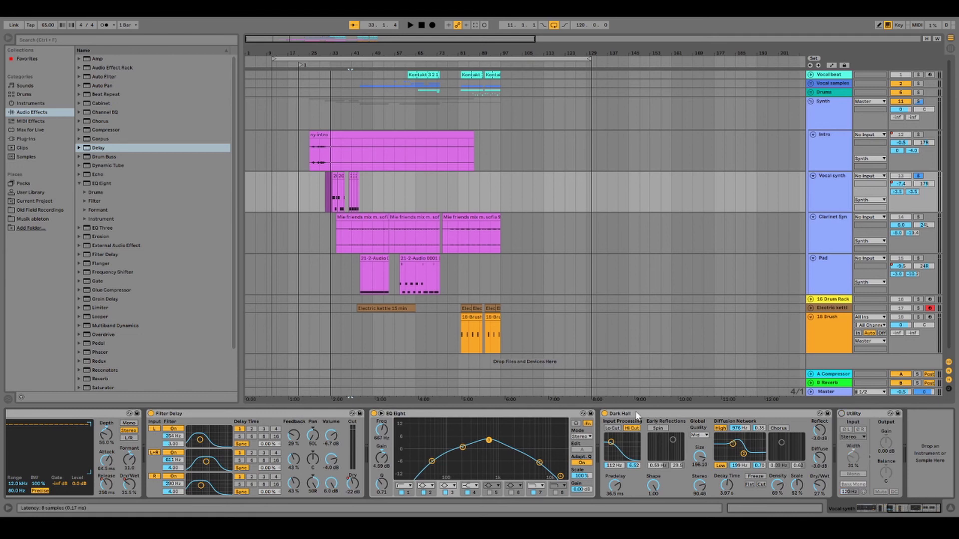
click(605, 414)
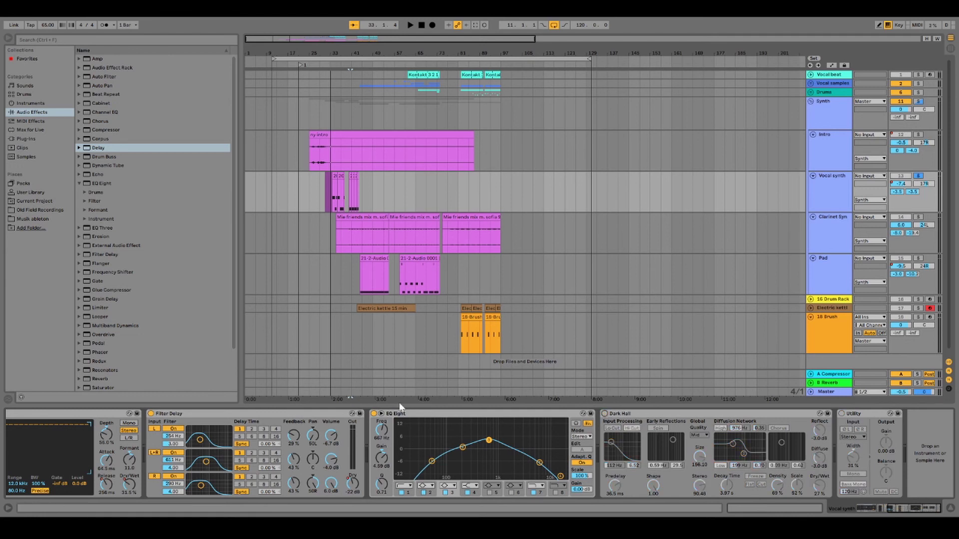
click(373, 413)
click(150, 414)
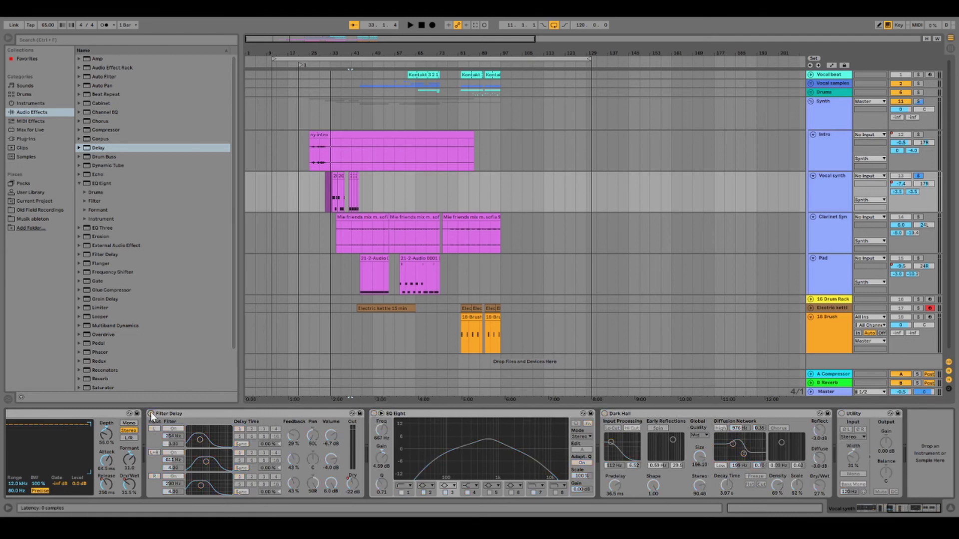
scroll(120, 428, left, 5)
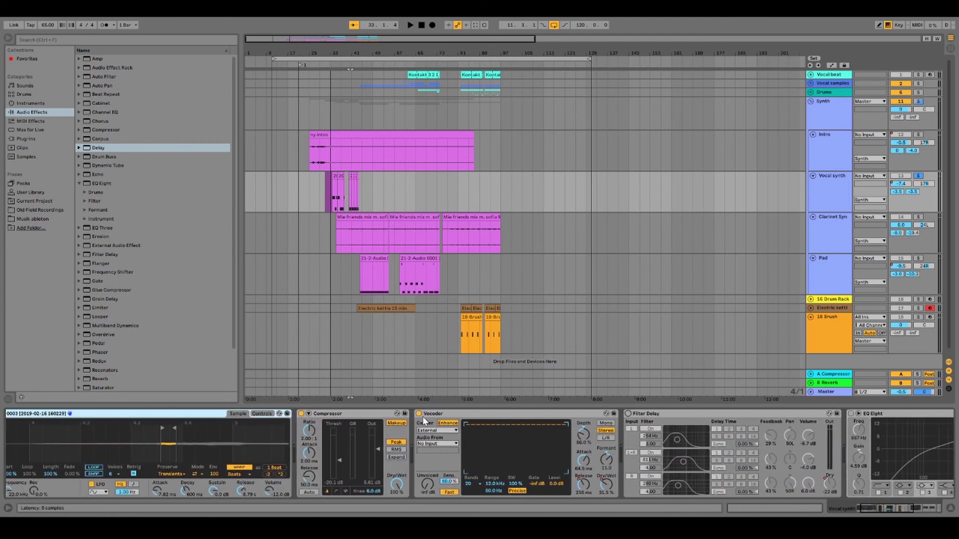
click(419, 414)
click(301, 414)
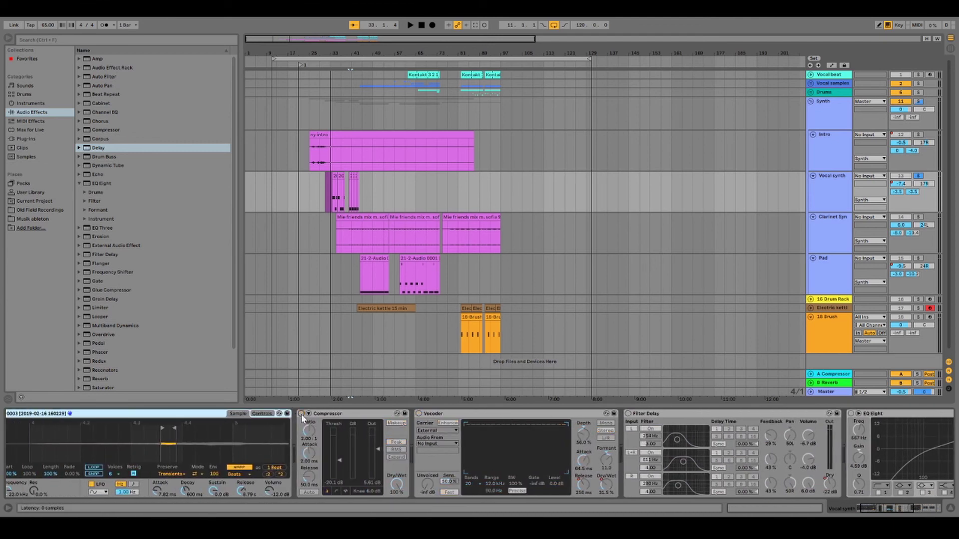
Play the dry Vocal synth from around bar 31, re-enable its effects one by one from Compressor to Utility, and fold the Synth group
click(326, 69)
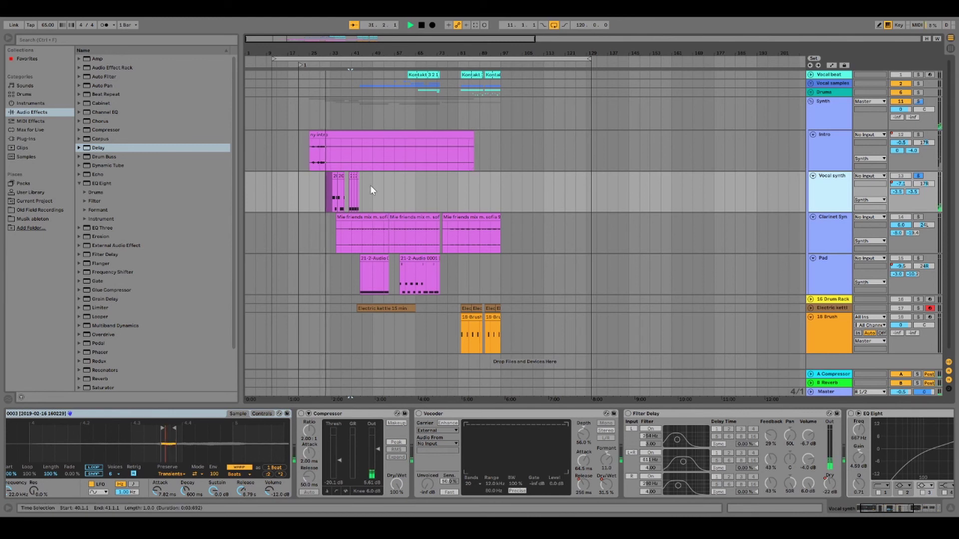
click(301, 414)
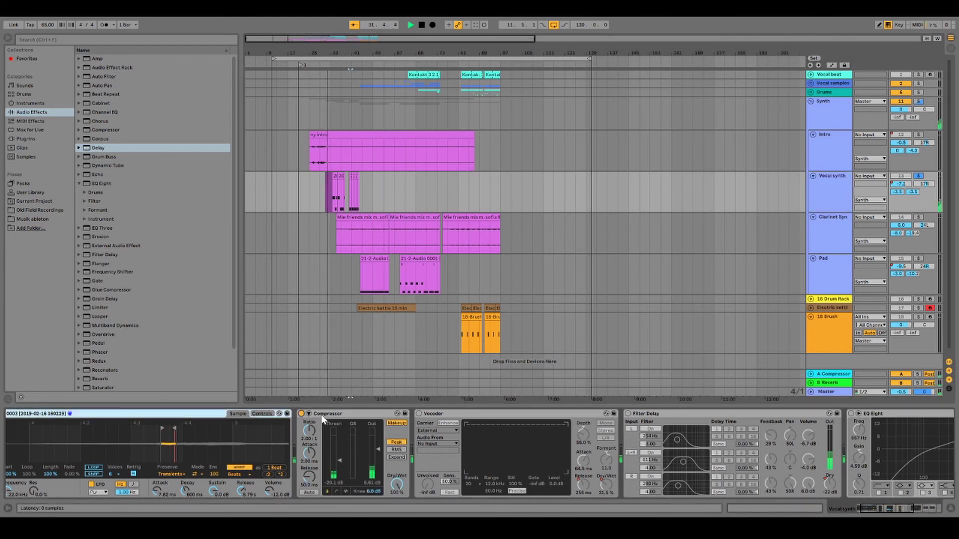
click(419, 414)
click(627, 413)
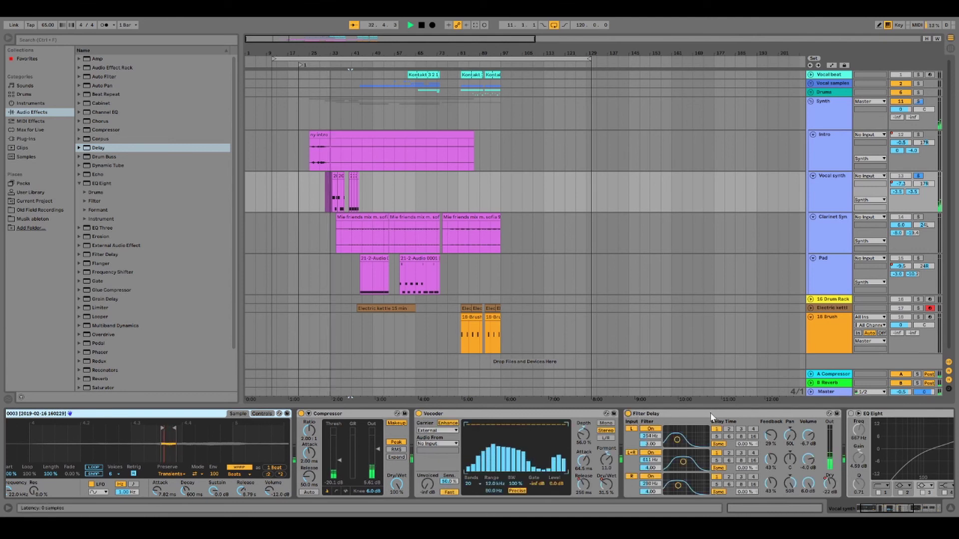
click(851, 413)
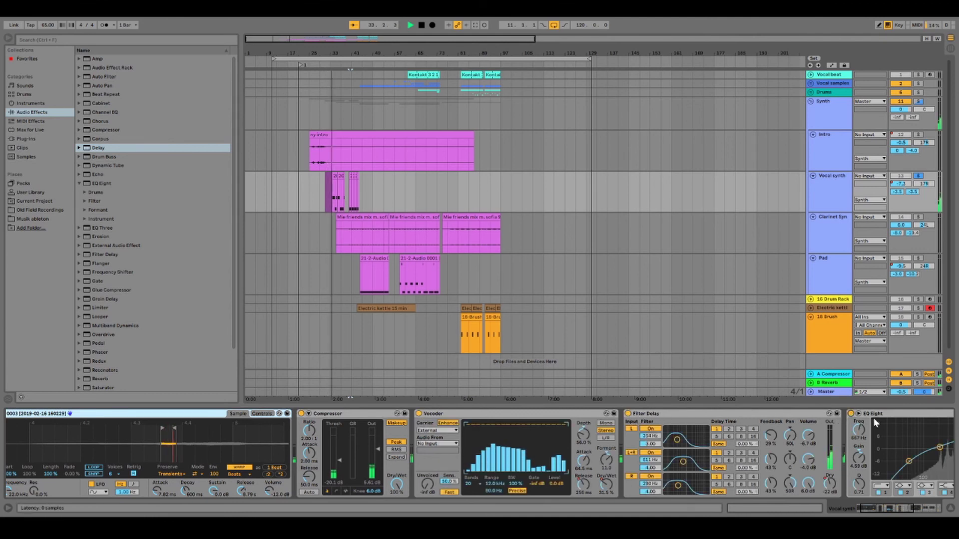
scroll(872, 433, right, 6)
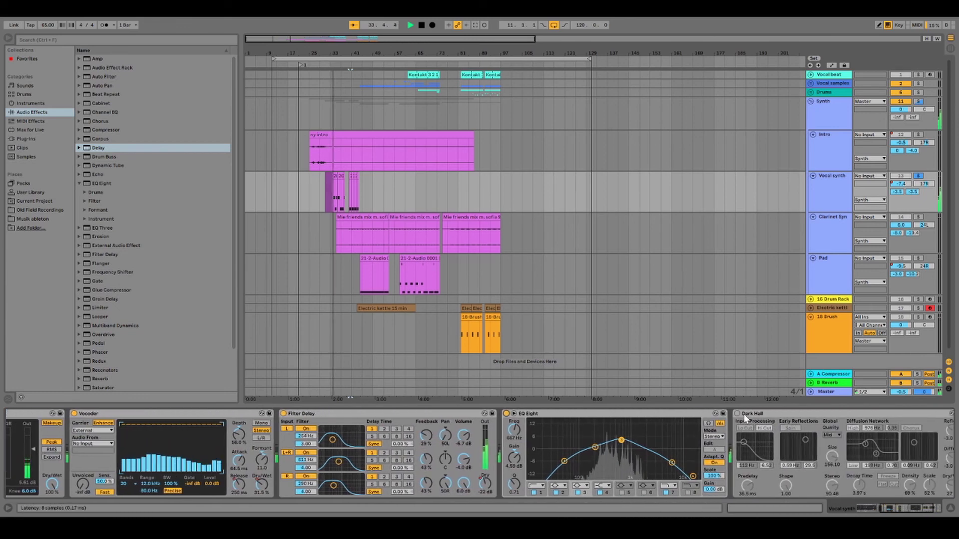
click(738, 414)
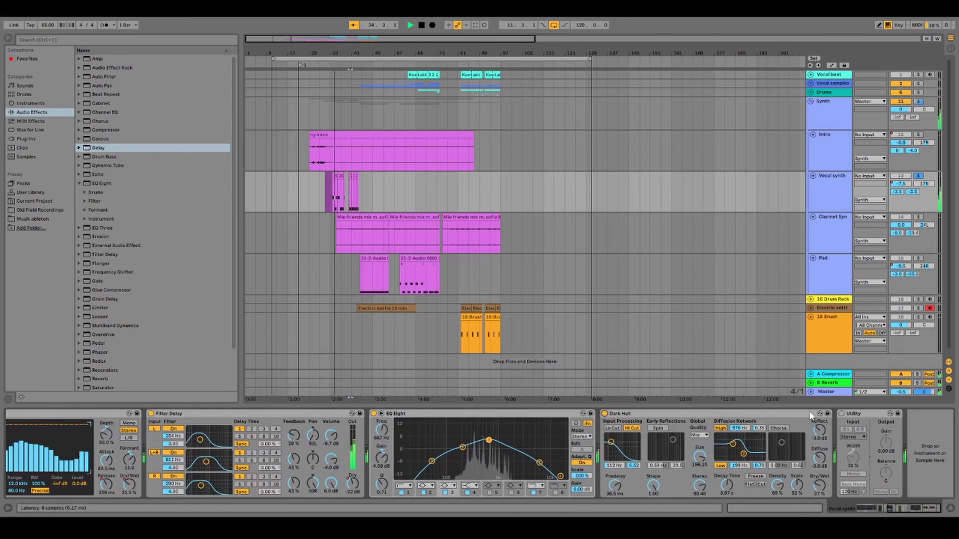
click(841, 413)
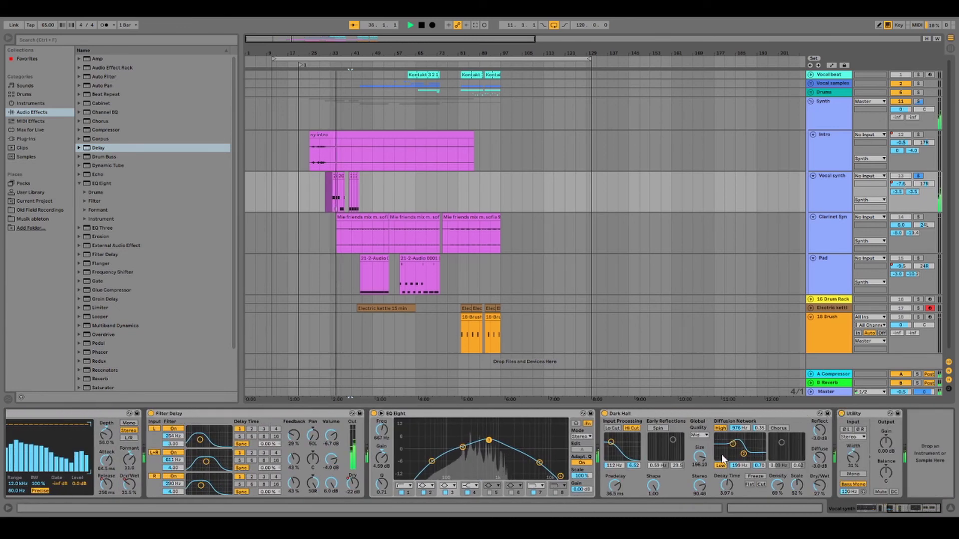
key(space)
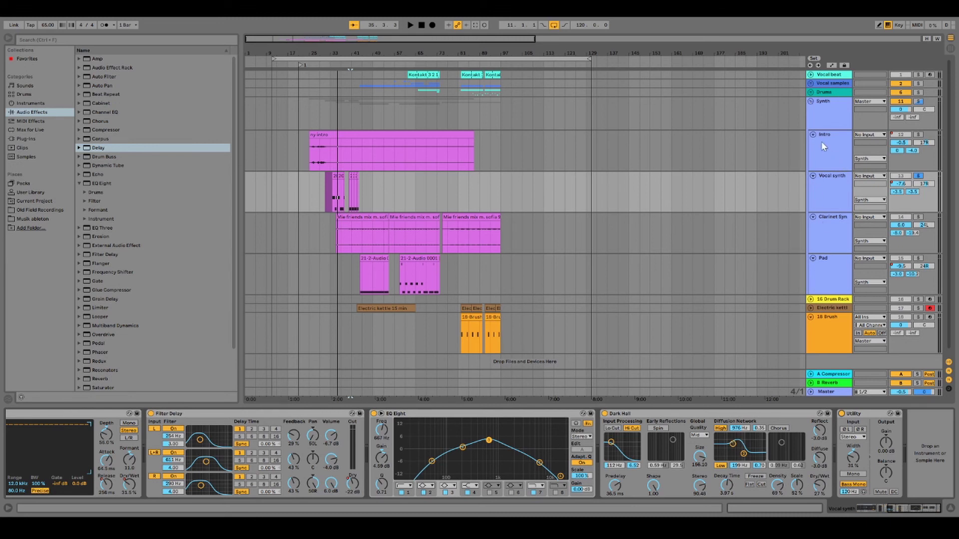
click(810, 101)
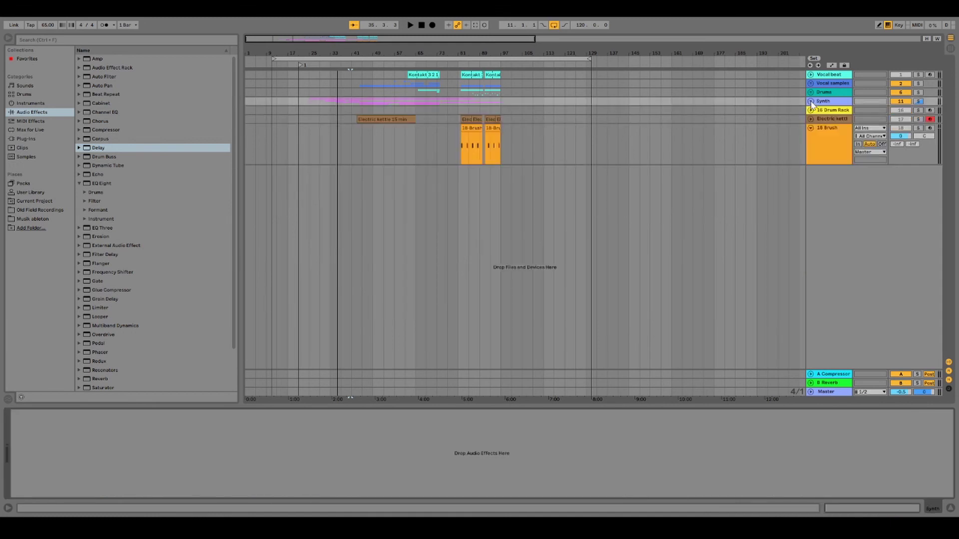